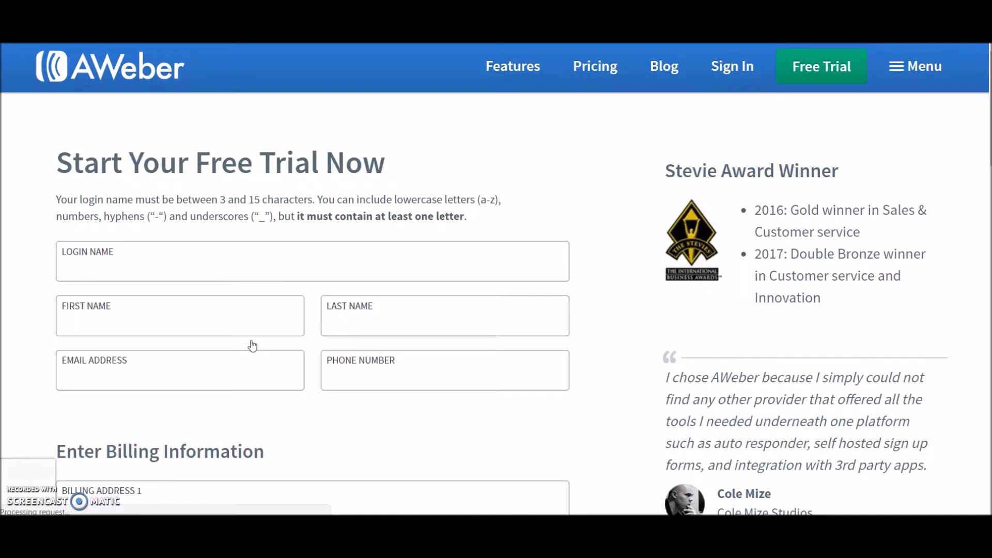
Enter EatDrinkCook as the login name and fill in the user's first and last name
left_click(177, 274)
type("Eat ")
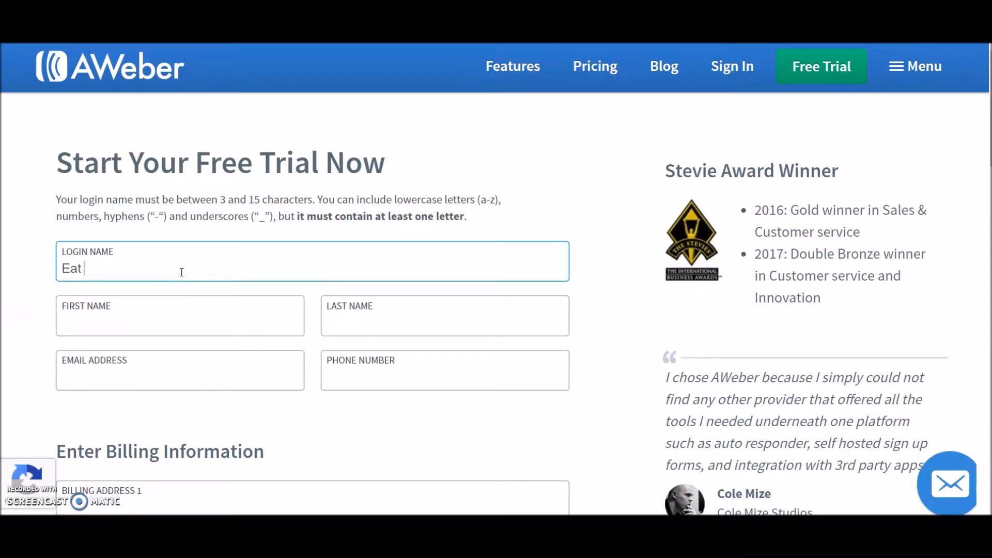
type("Drink Cook")
left_click(131, 316)
key("Tab")
Choose the Monthly plan with the first month free and start the free trial
left_click(126, 374)
scroll(394, 371, "down", 15)
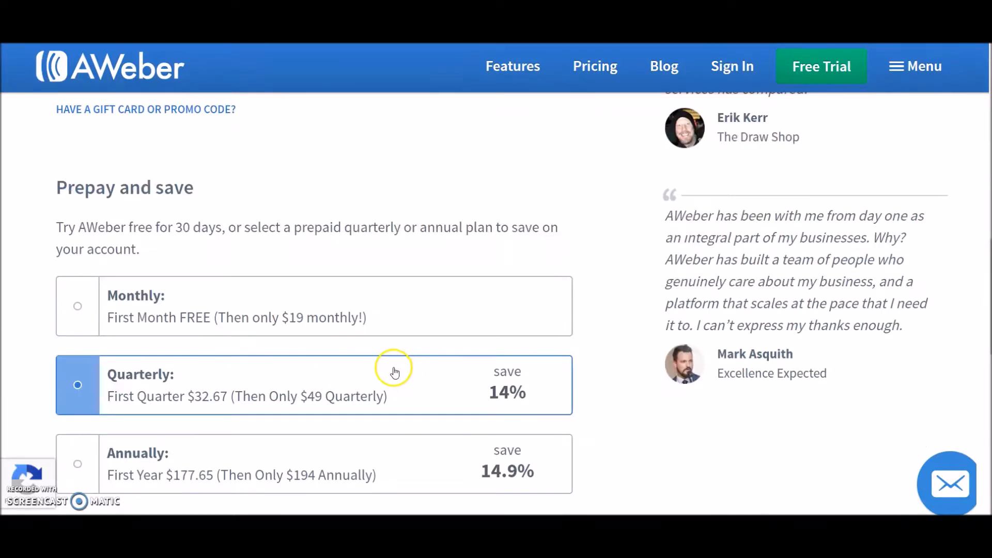
left_click(78, 308)
scroll(284, 350, "down", 6)
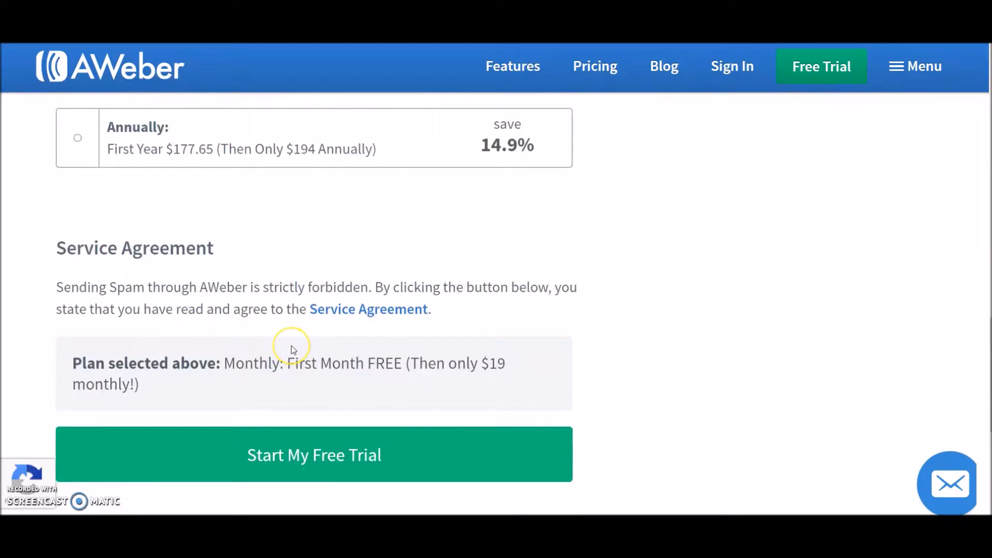
scroll(293, 349, "up", 3)
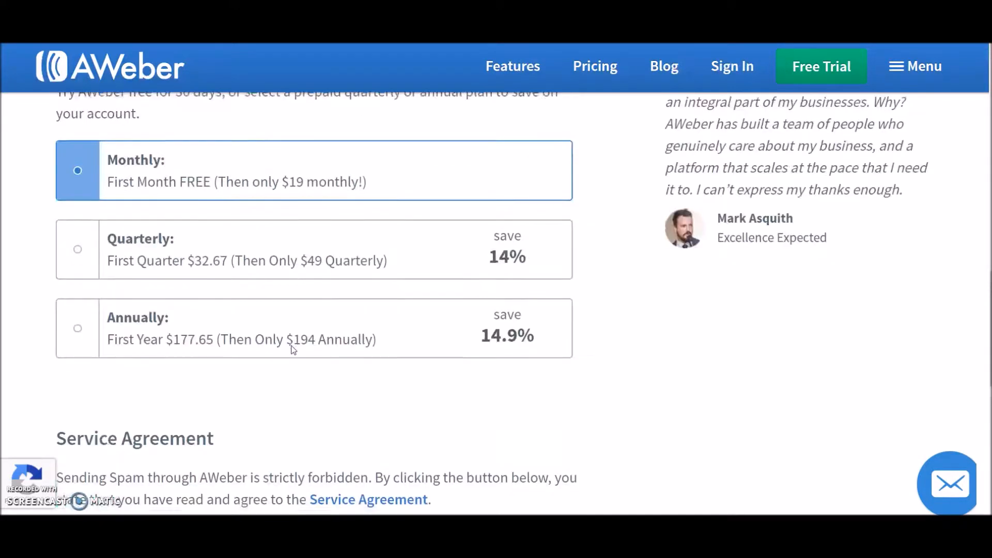
scroll(292, 349, "up", 1)
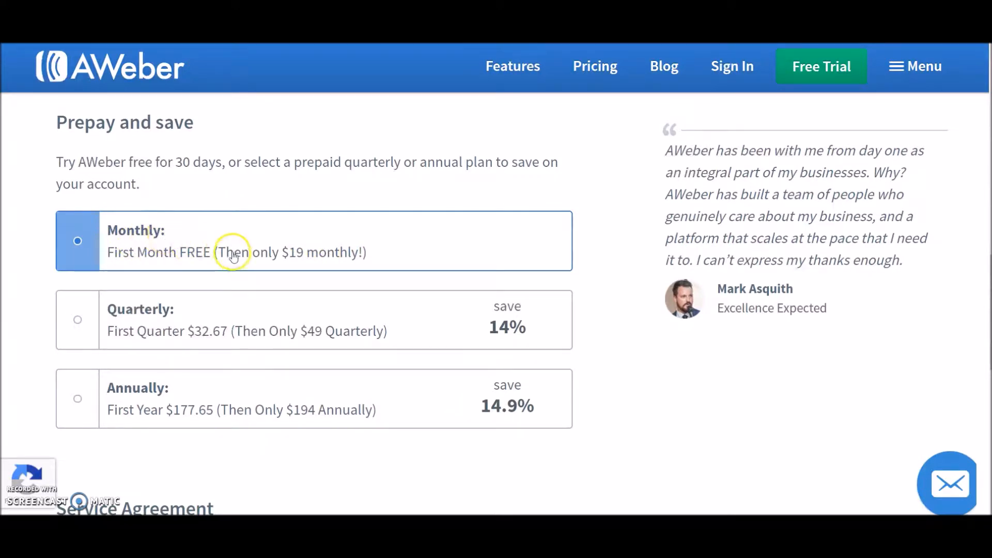
scroll(540, 403, "down", 3)
scroll(541, 400, "down", 3)
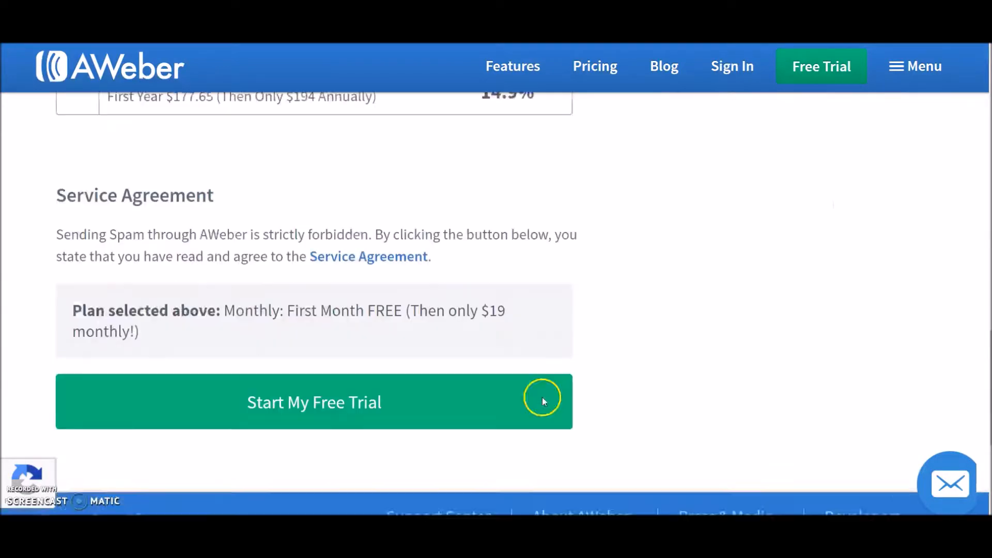
left_click(284, 329)
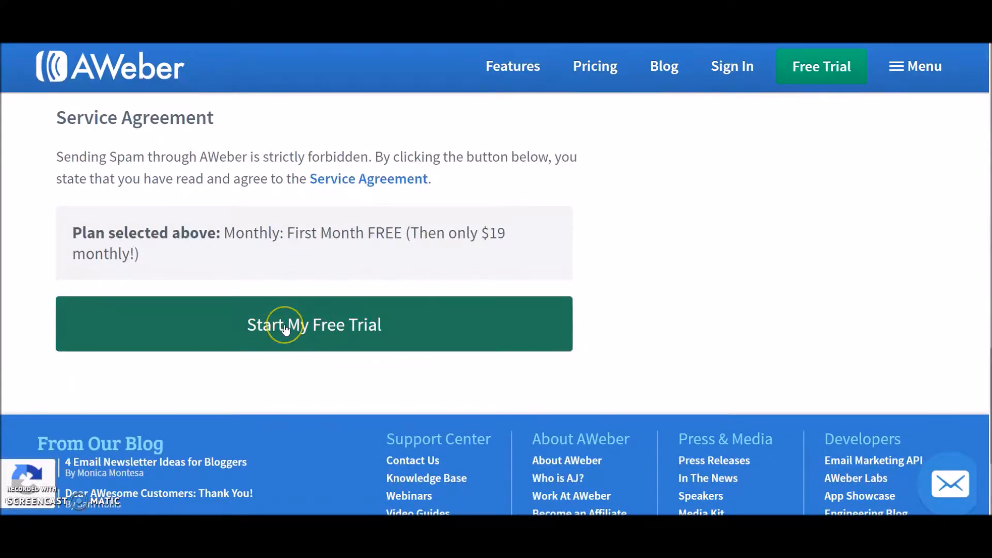
Review the account information on the welcome receipt page
scroll(286, 328, "down", 3)
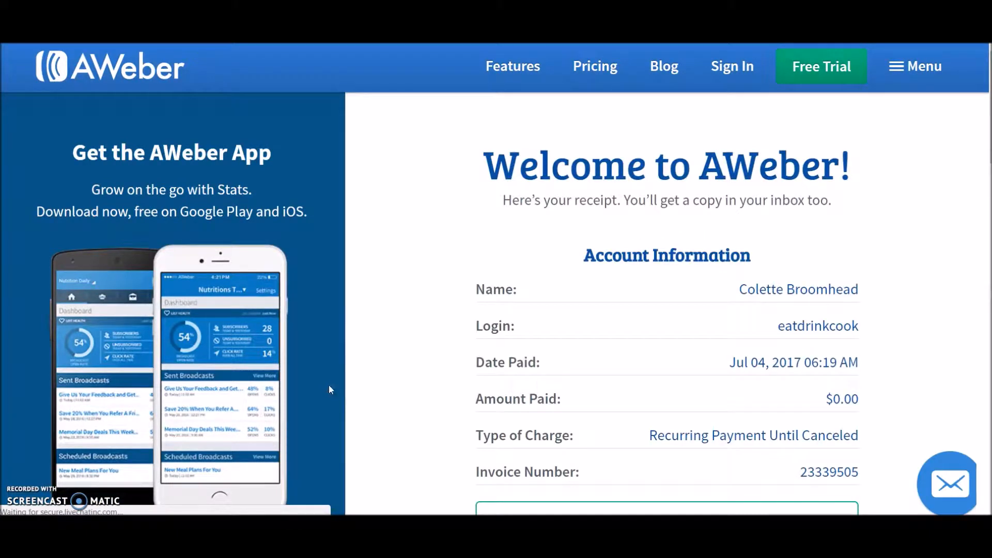
scroll(395, 311, "down", 1)
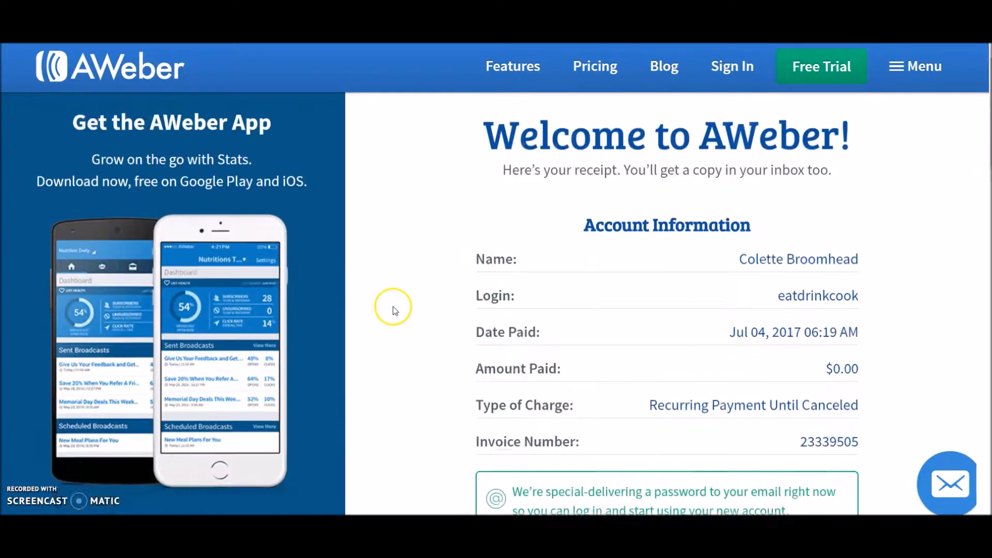
scroll(395, 311, "down", 1)
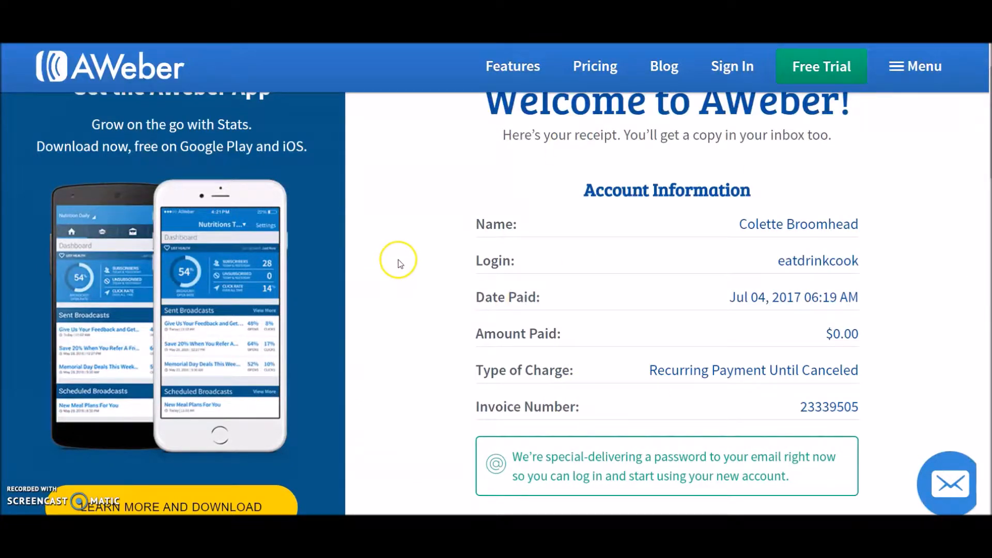
scroll(398, 264, "up", 2)
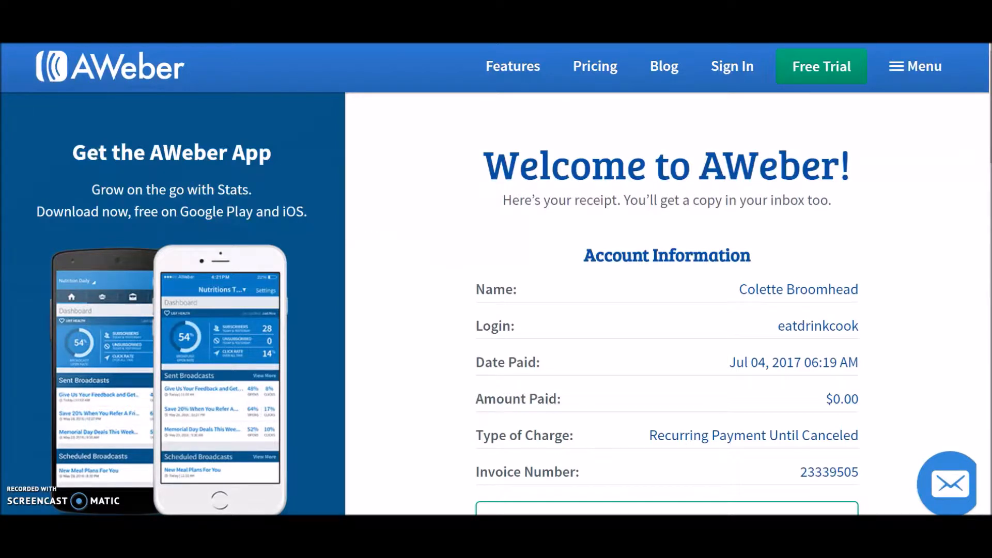
scroll(475, 305, "down", 4)
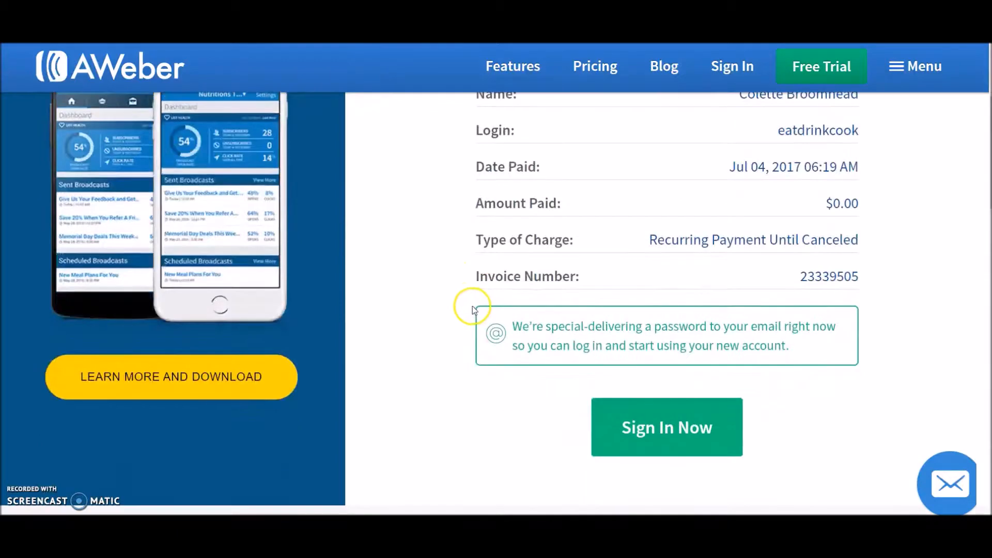
Sign in with the login eatdrinkcook and let the browser save the password
left_click(672, 433)
type("eatdrinkcook")
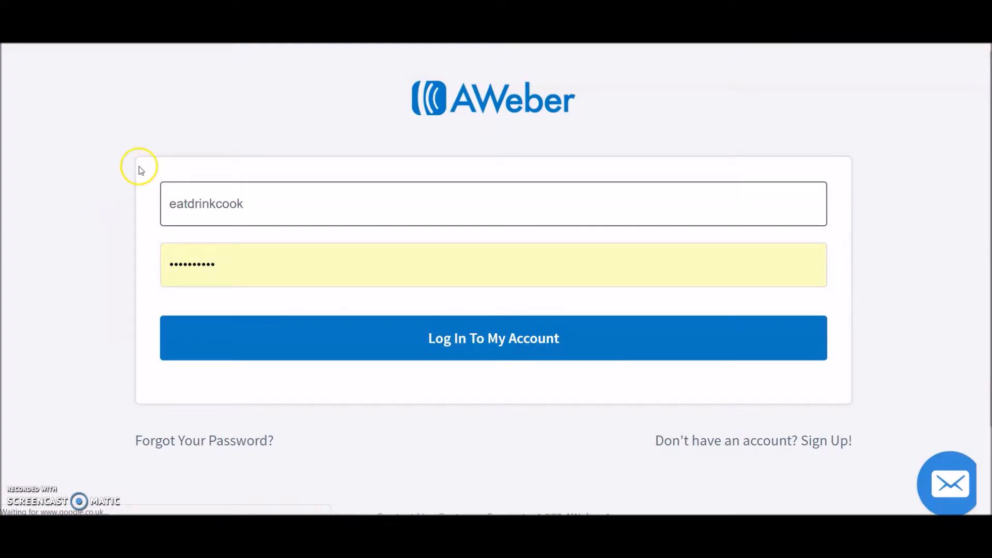
left_click(514, 343)
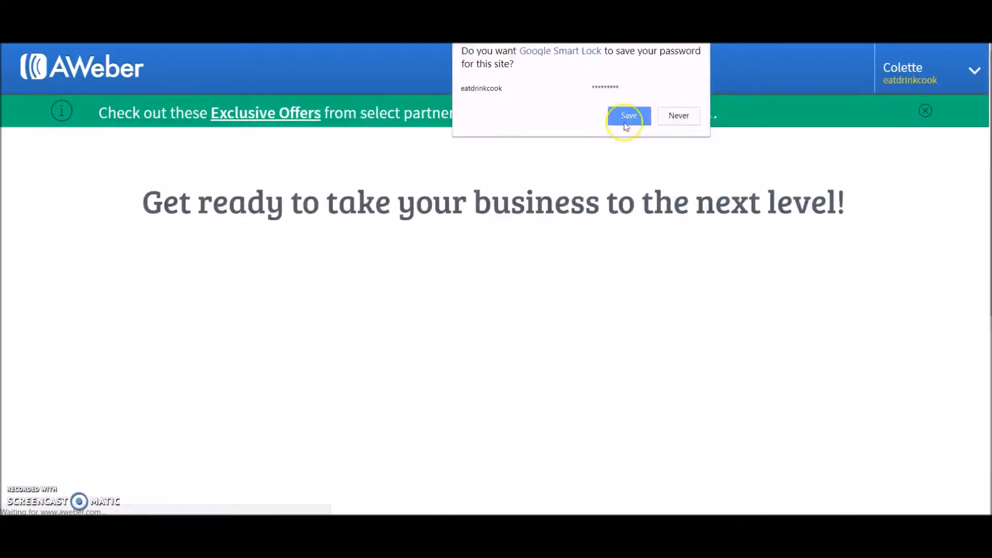
left_click(629, 116)
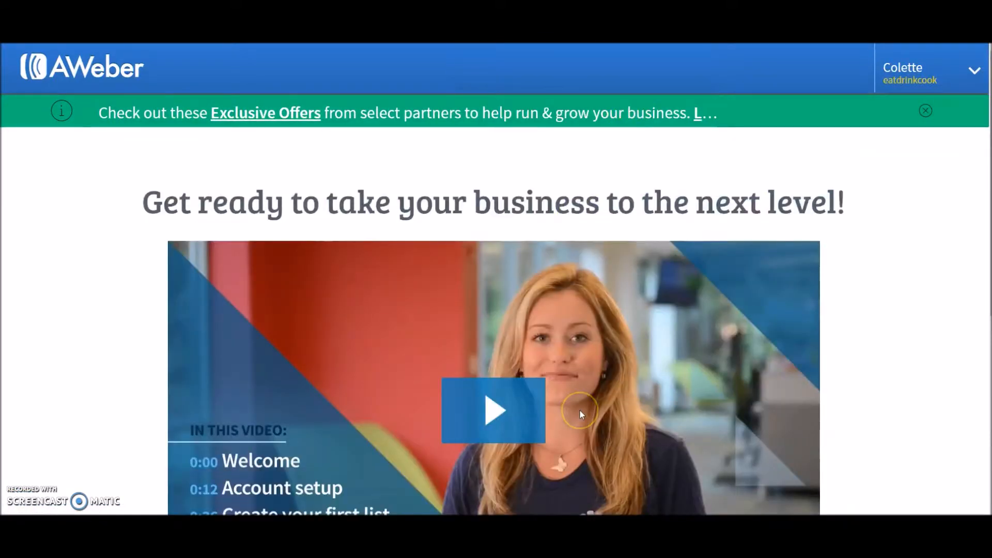
Move past the welcome video and start setting up the list
scroll(819, 334, "down", 3)
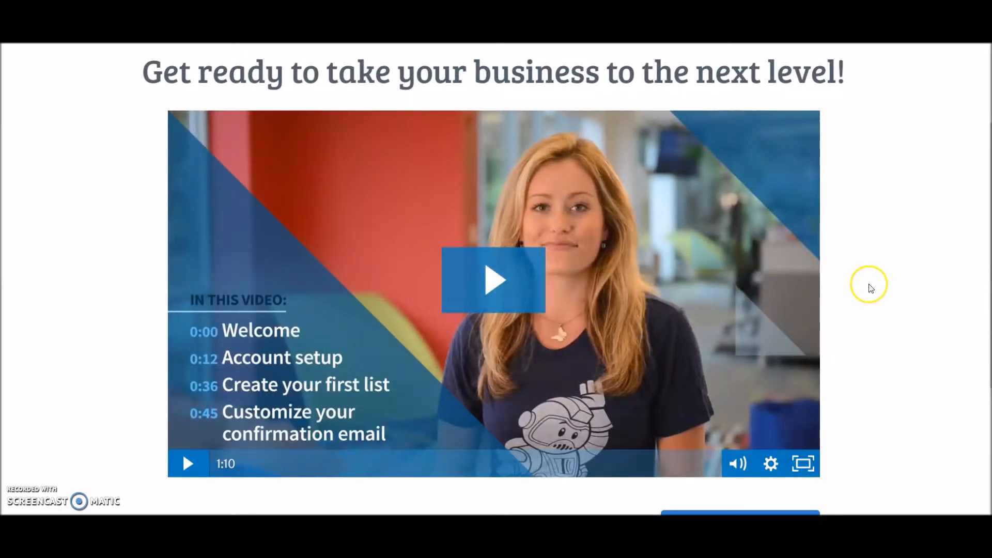
scroll(848, 297, "down", 4)
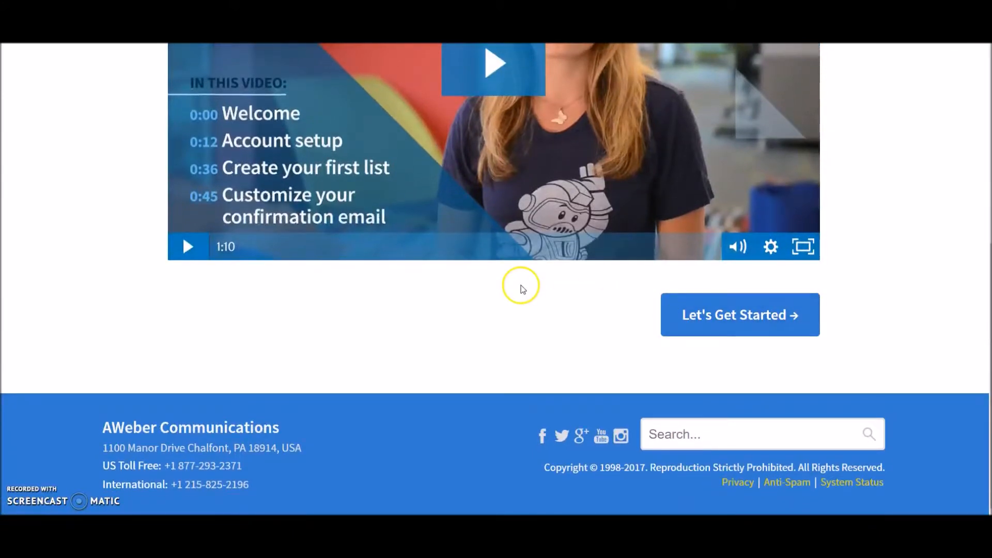
scroll(522, 288, "up", 1)
left_click(765, 387)
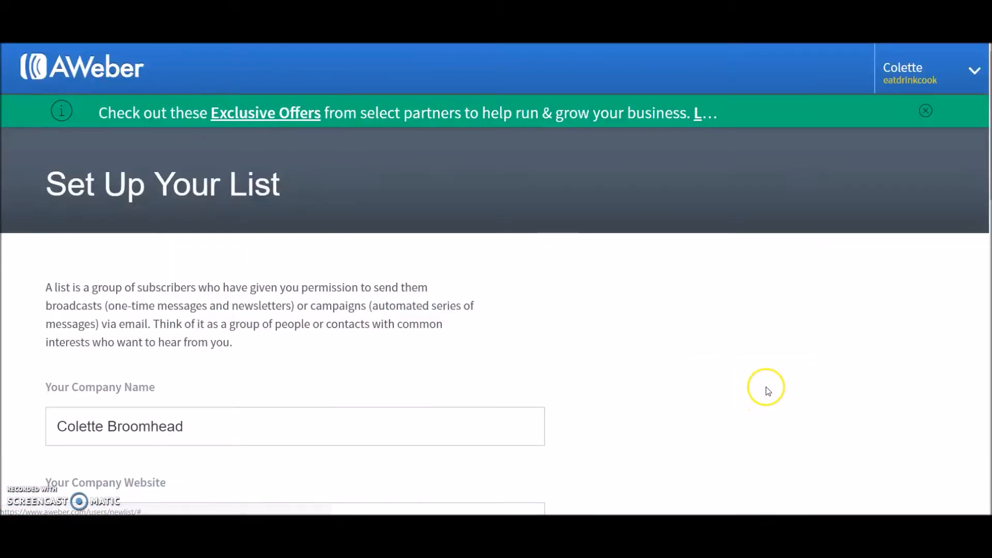
Set the company name to EatDrinkCook
scroll(691, 312, "down", 5)
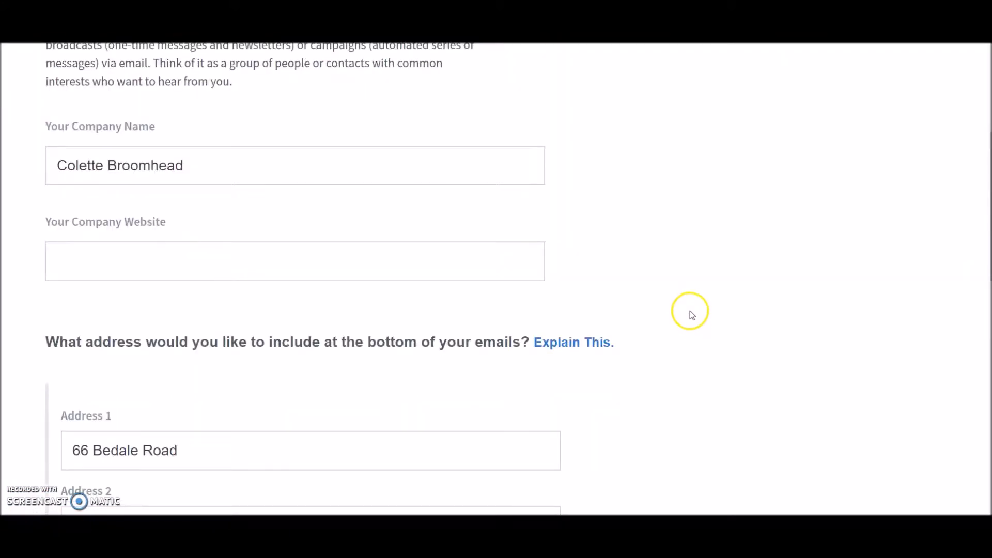
scroll(691, 311, "down", 5)
scroll(691, 312, "up", 9)
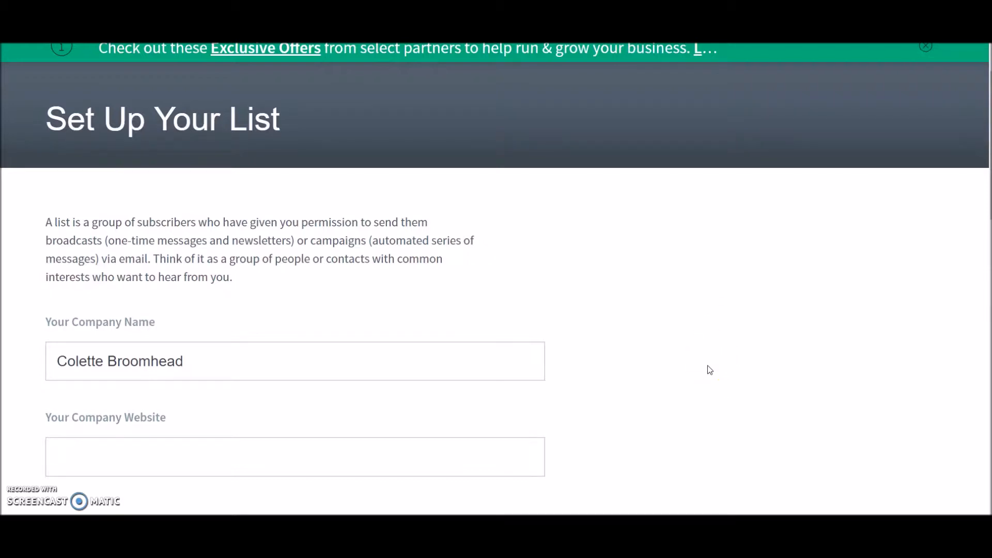
key("Tab")
type("EatDrinkCook")
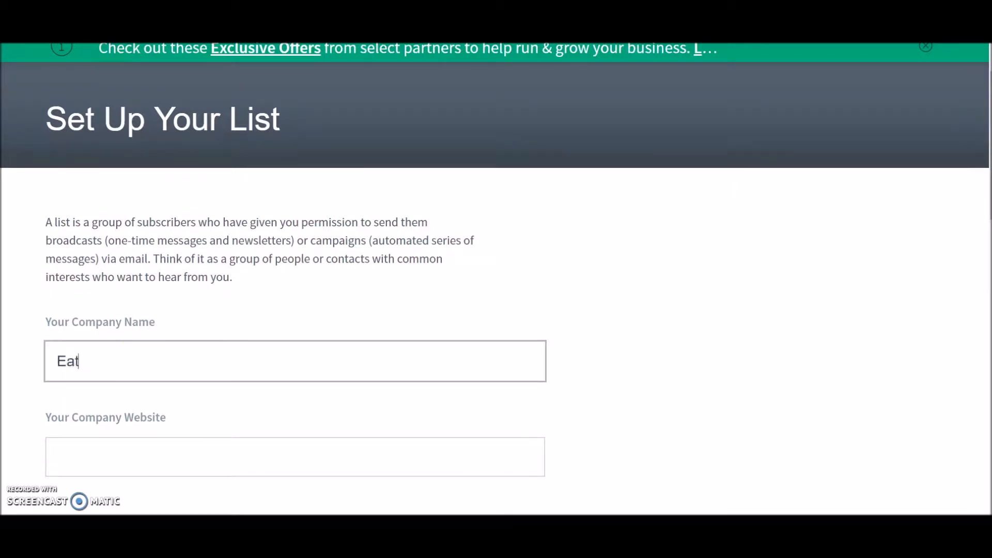
left_click(104, 455)
type("www.eattd")
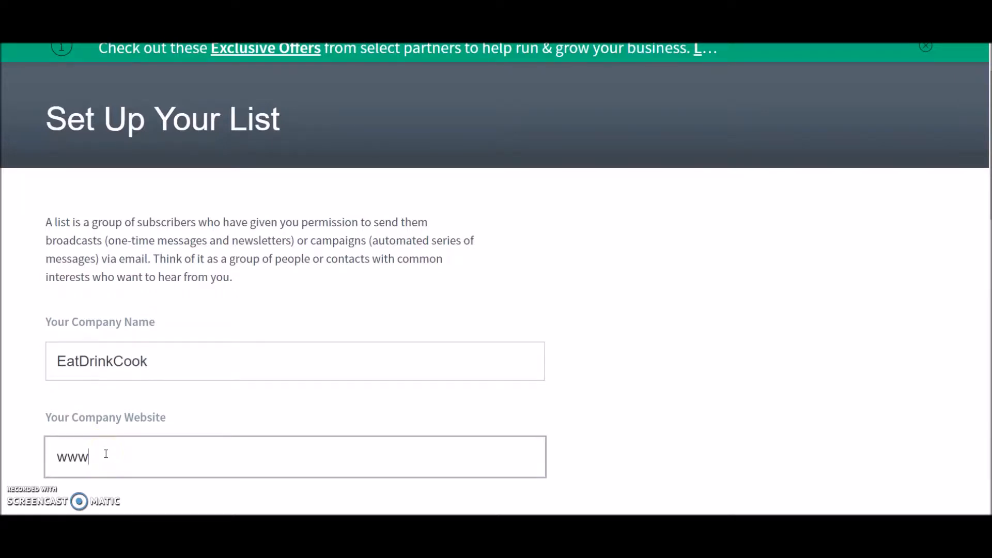
scroll(104, 454, "up", 1)
type("rink")
key("BackSpace")
key("BackSpace")
key("BackSpace")
key("BackSpace")
key("BackSpace")
key("BackSpace")
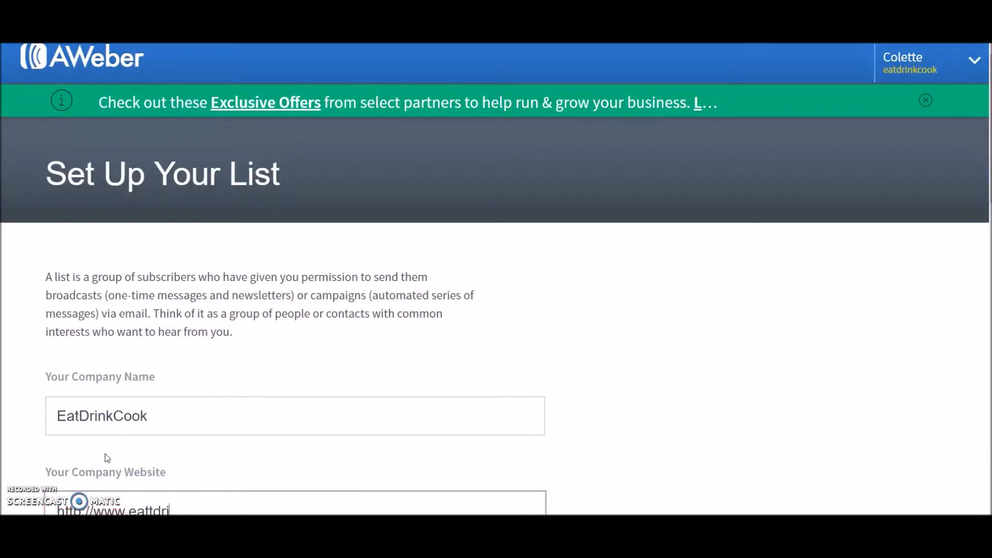
scroll(300, 360, "down", 2)
type("drinkcook.co.uk")
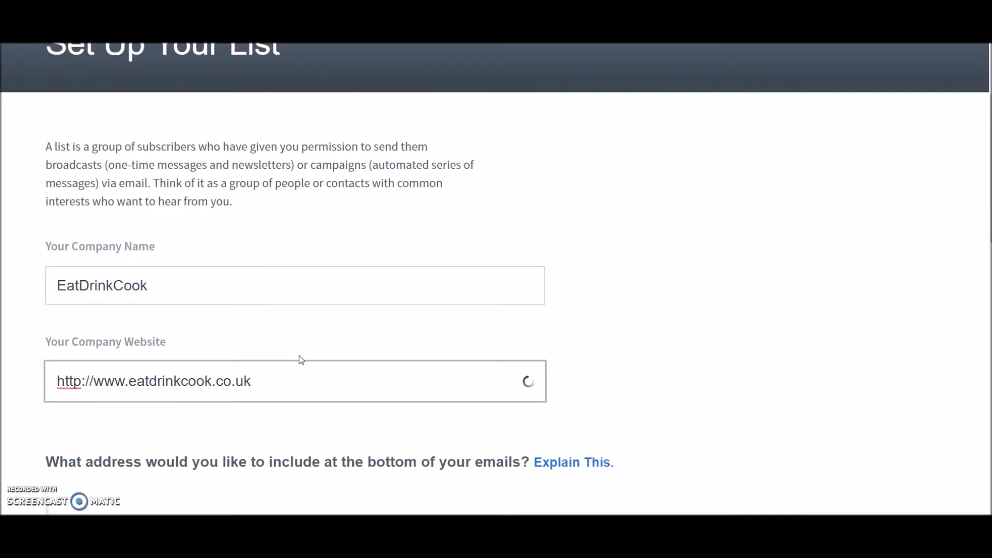
Delete the house number from the first address line of the email footer address
scroll(300, 360, "down", 7)
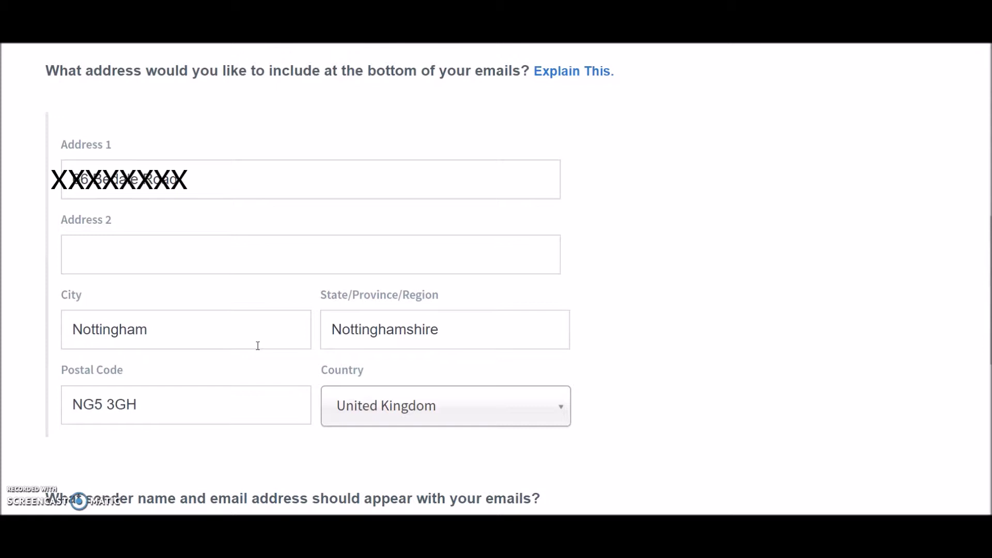
left_click(97, 181)
left_click_drag(97, 180, 73, 178)
key("BackSpace")
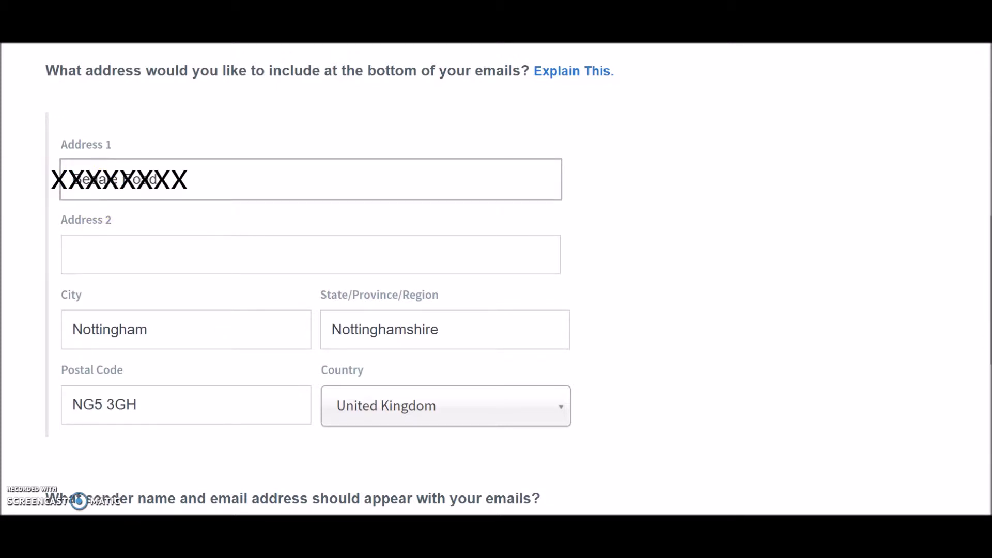
left_click(106, 262)
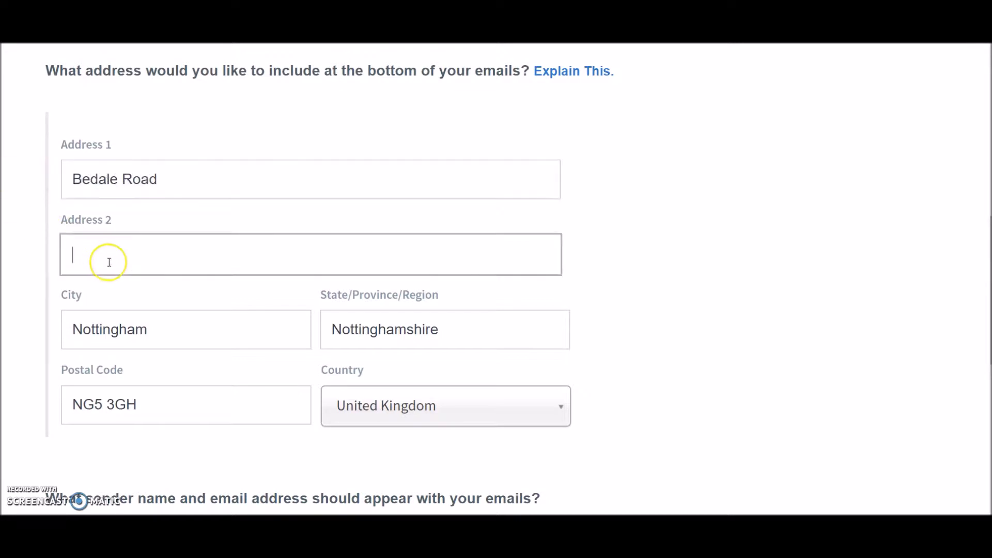
Replace the sender email with the contact's eatdrinkcook.co.uk address and continue to the next step
scroll(109, 259, "down", 3)
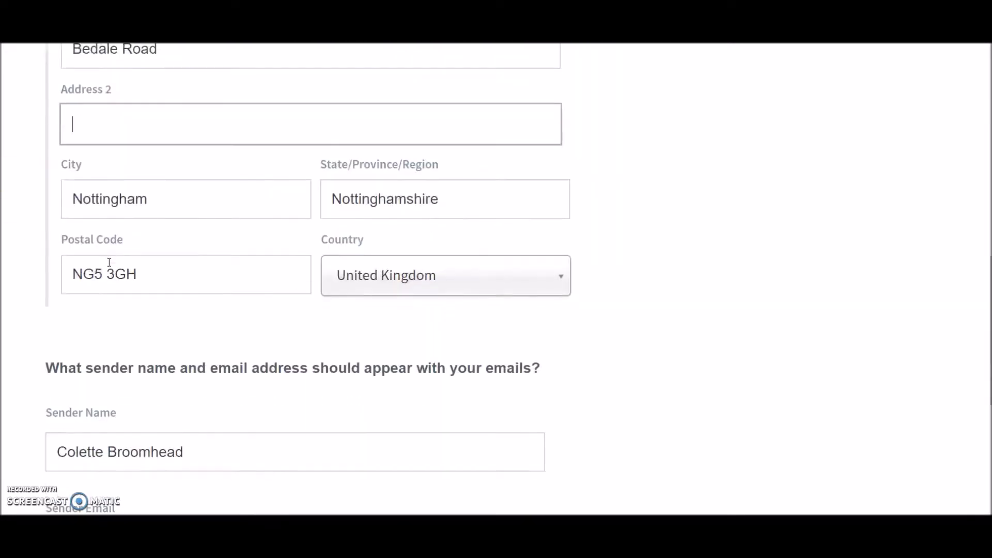
scroll(233, 350, "down", 3)
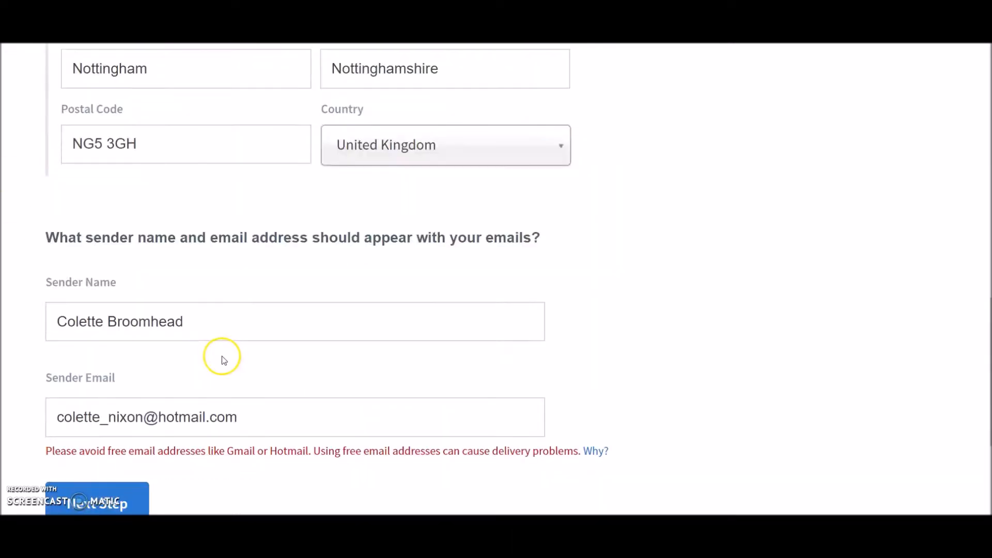
scroll(221, 360, "down", 3)
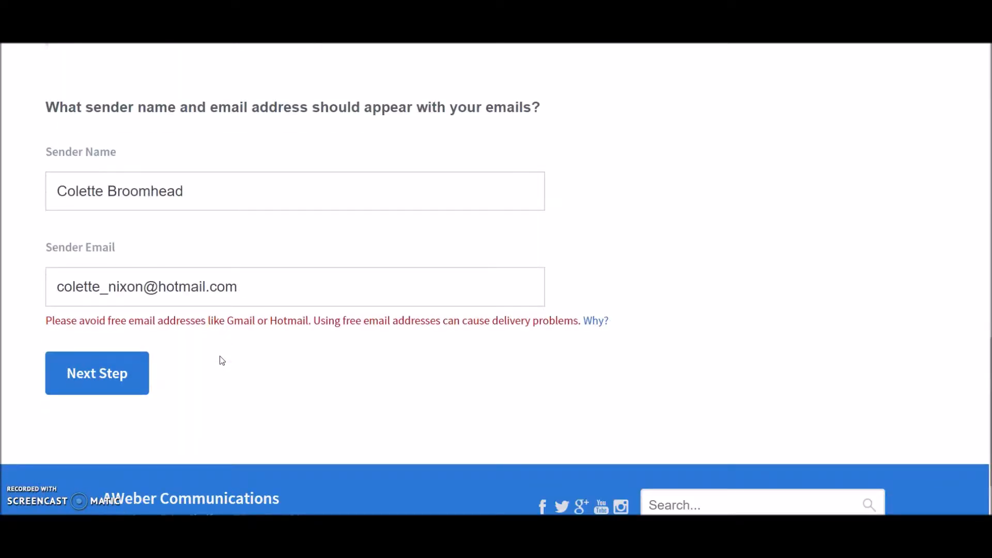
scroll(236, 318, "up", 3)
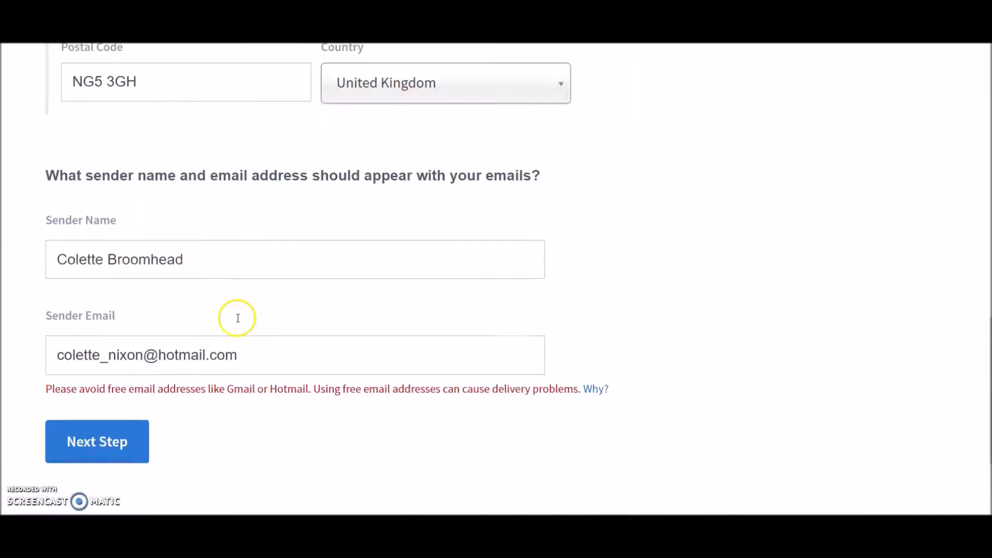
scroll(237, 318, "down", 3)
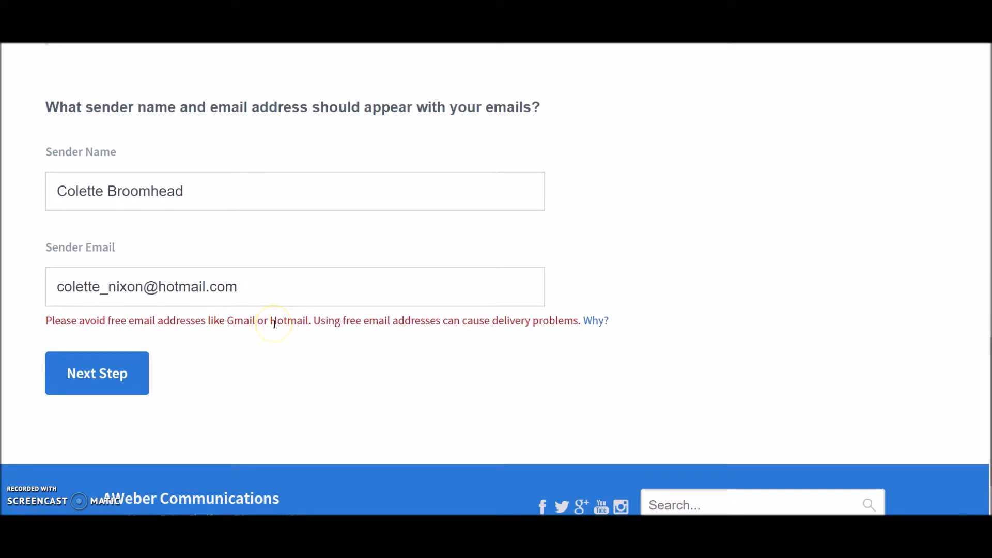
left_click(257, 287)
key("ctrl+a")
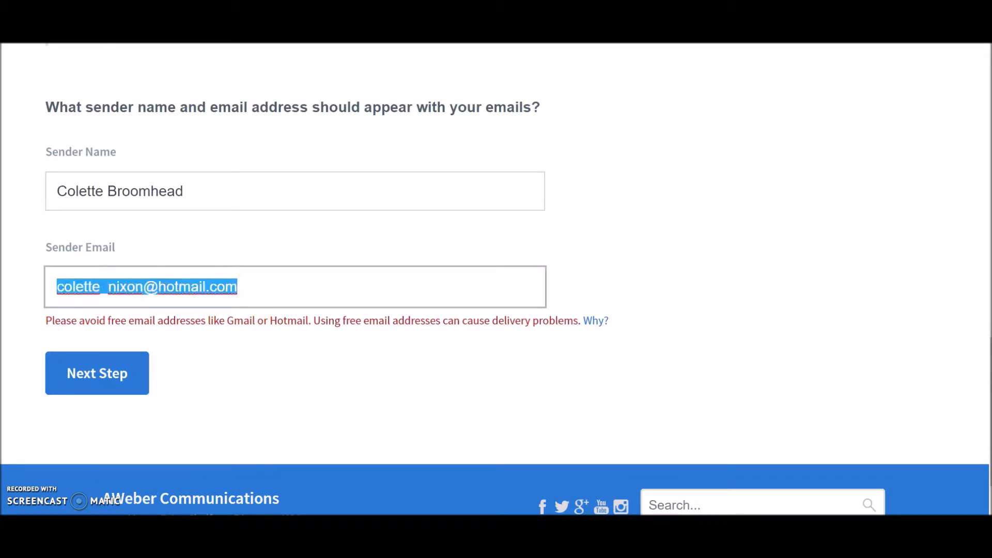
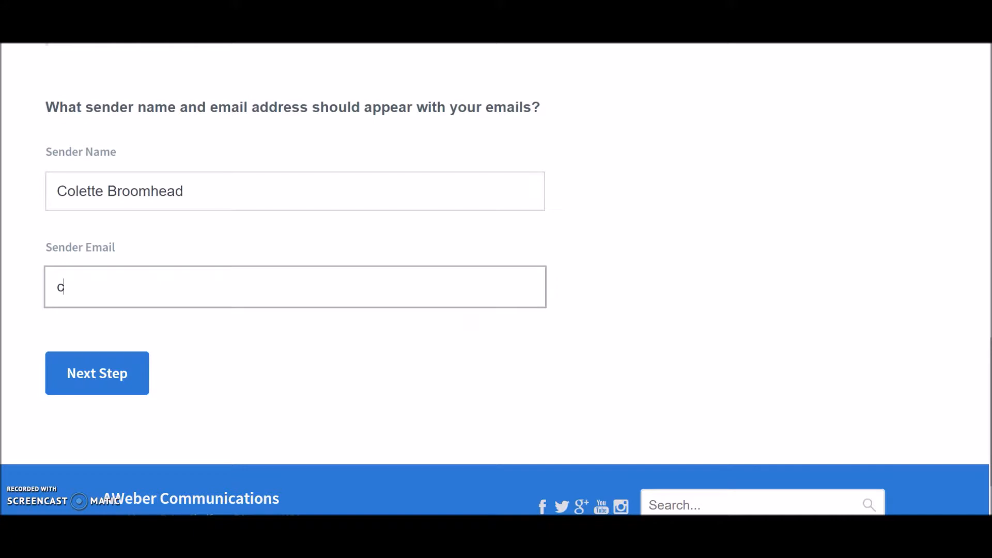
left_click(118, 389)
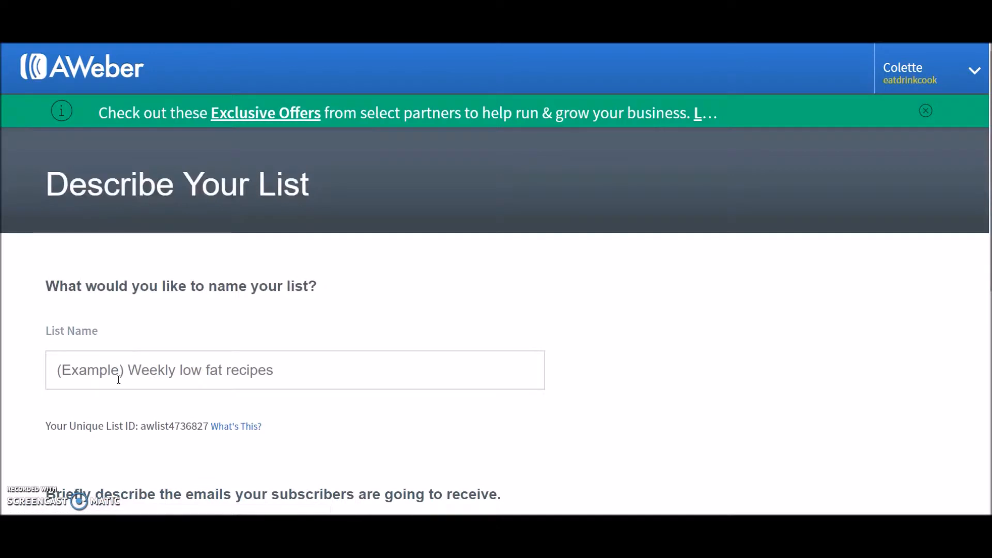
Name the new list Meal Plan
scroll(240, 330, "down", 3)
left_click(121, 247)
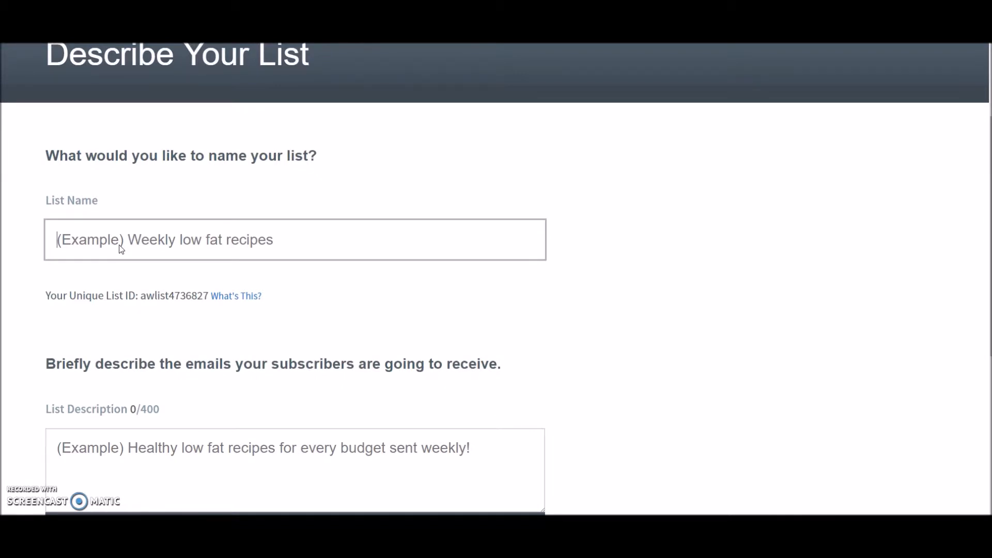
type("Meal Plan")
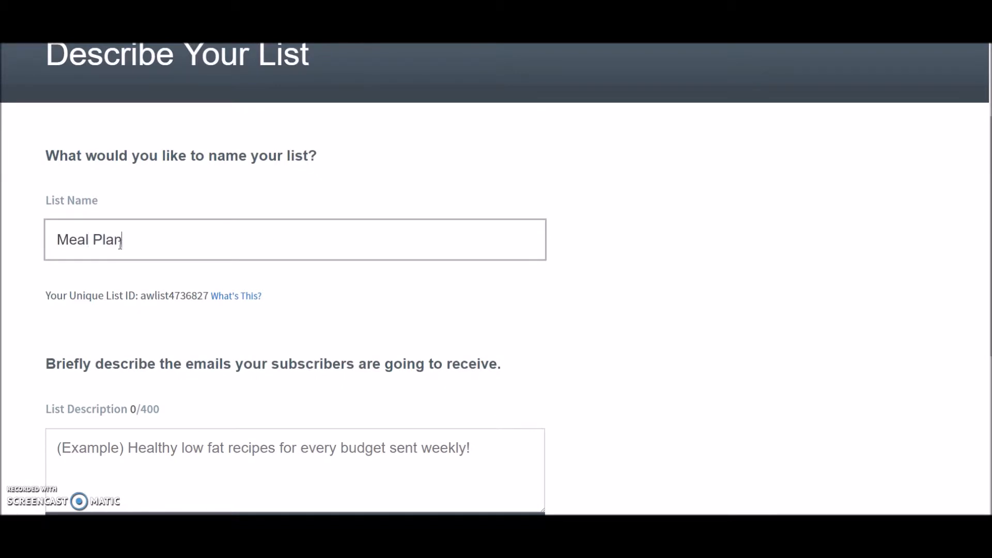
Set the list description to "Regular, tasty tips and updates from Eat Drink Cook" and continue to the next step
scroll(236, 250, "down", 3)
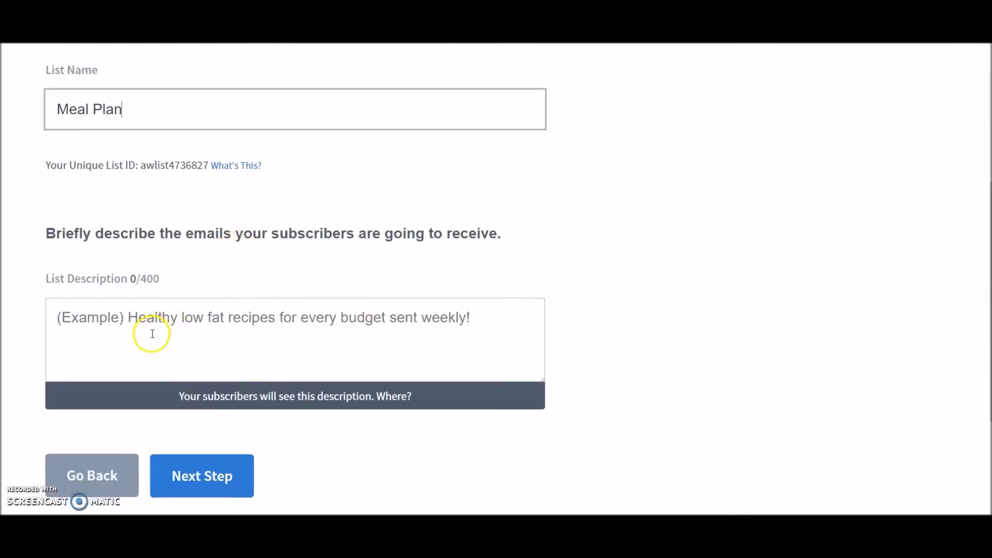
left_click(150, 327)
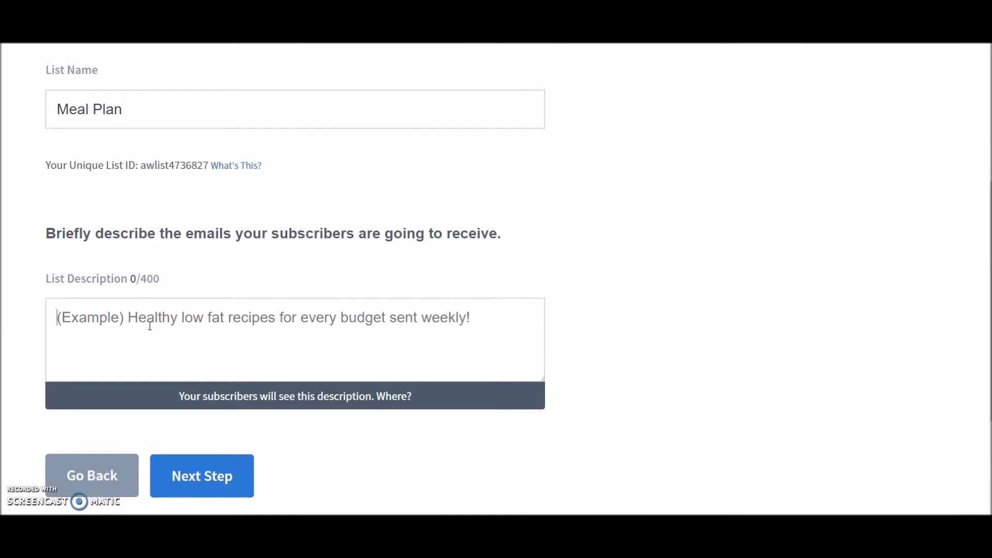
scroll(150, 326, "down", 3)
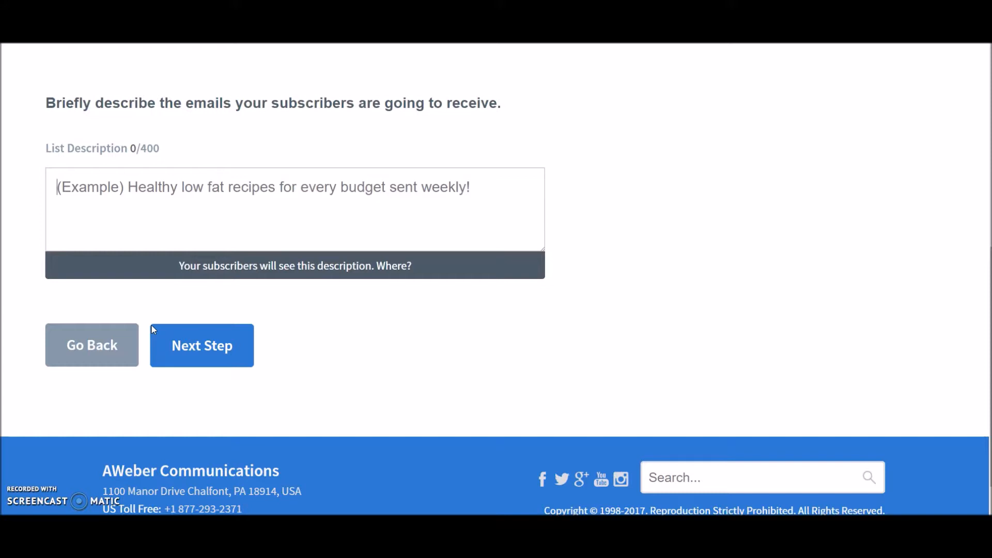
scroll(83, 272, "up", 2)
type("R")
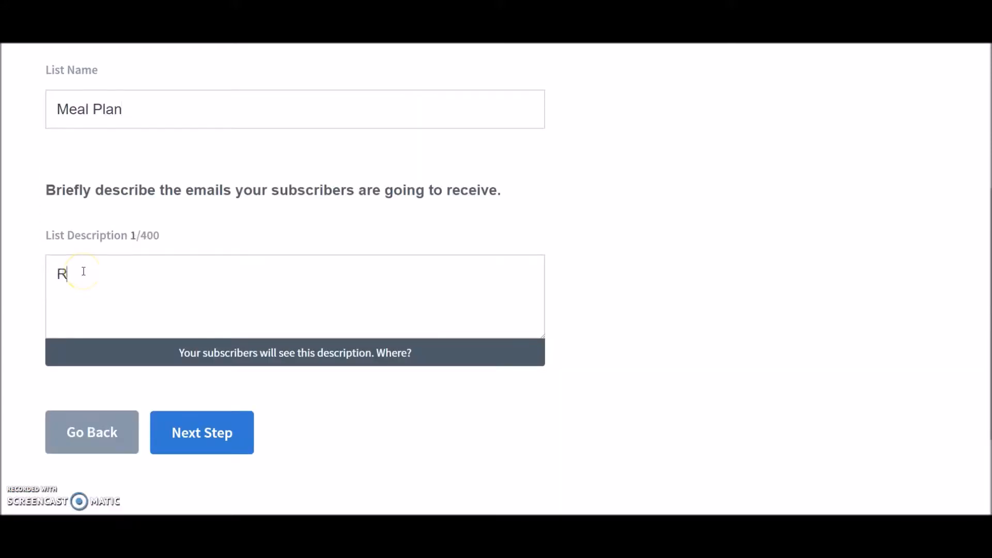
type("egulart")
key("BackSpace")
key("BackSpace")
type(", tasty tips and ")
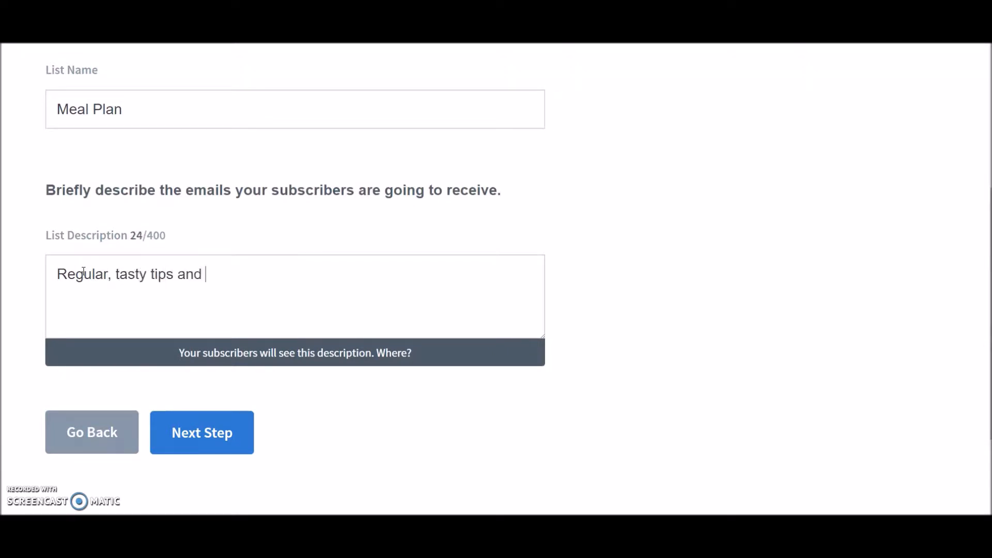
type("updates from Eat Drink Cook")
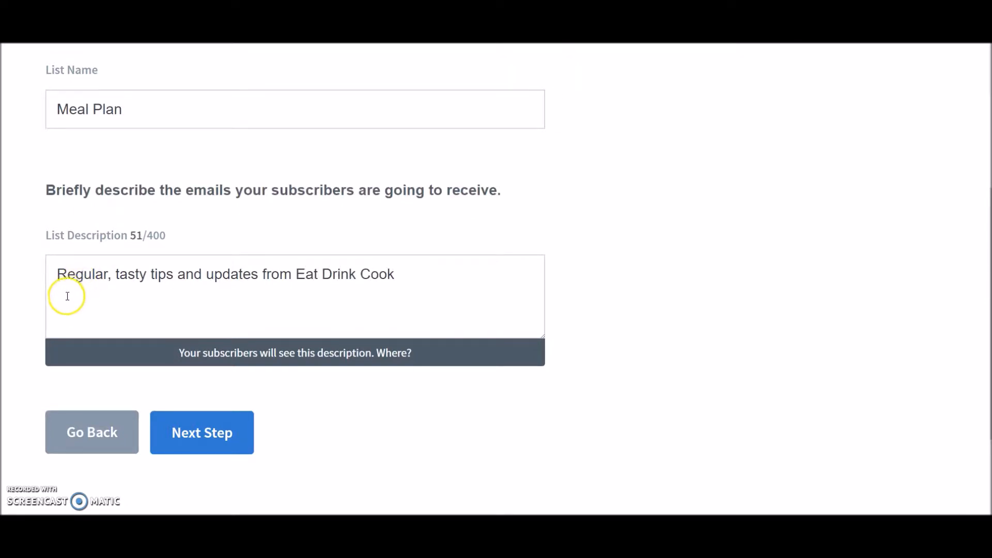
left_click(216, 435)
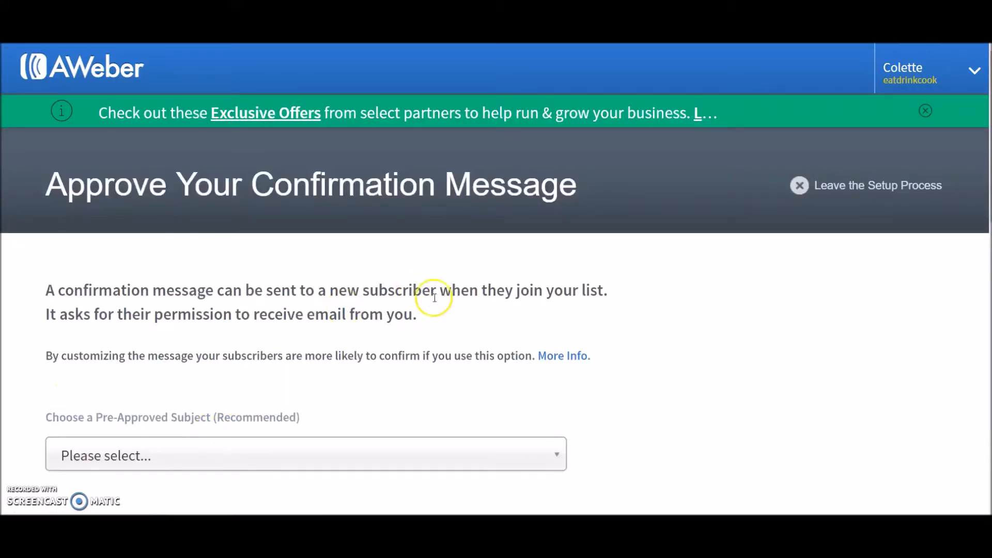
Browse the pre-approved confirmation subject options without choosing one
scroll(430, 308, "down", 4)
scroll(426, 302, "up", 4)
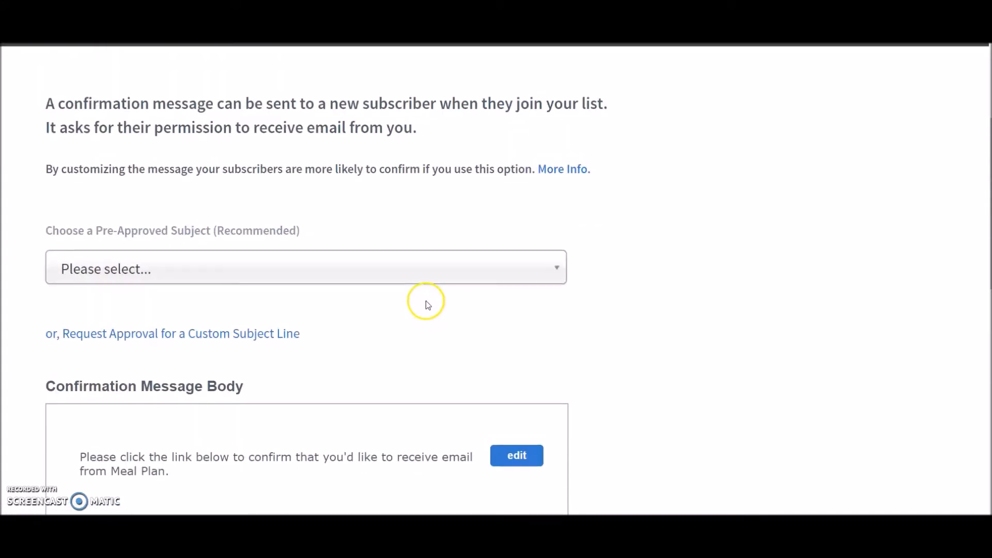
scroll(426, 302, "down", 4)
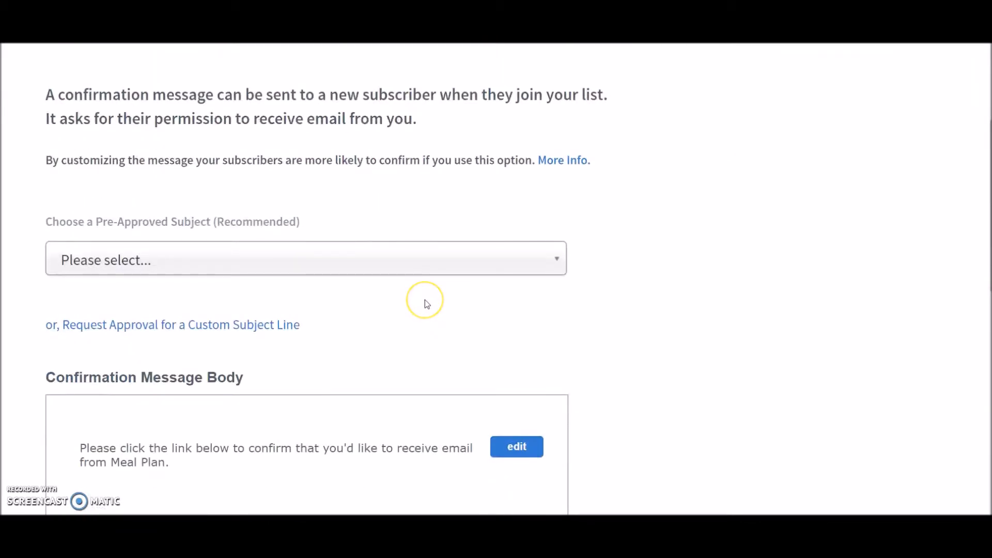
scroll(426, 303, "up", 3)
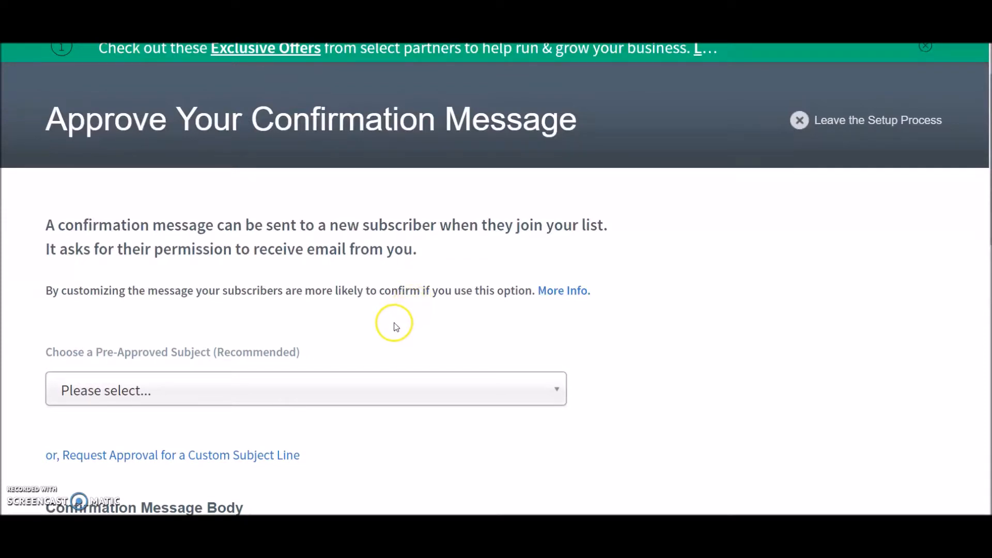
scroll(331, 323, "down", 1)
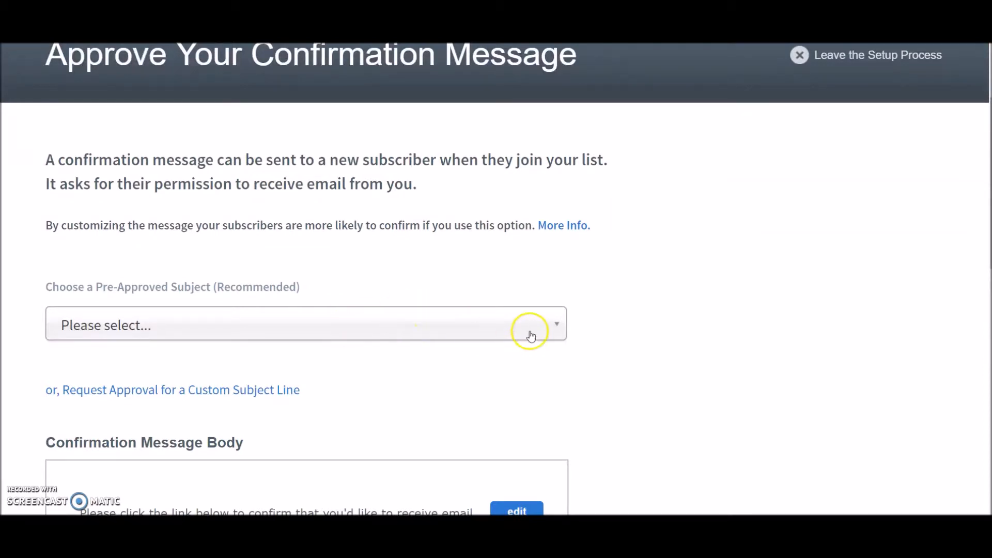
left_click(556, 327)
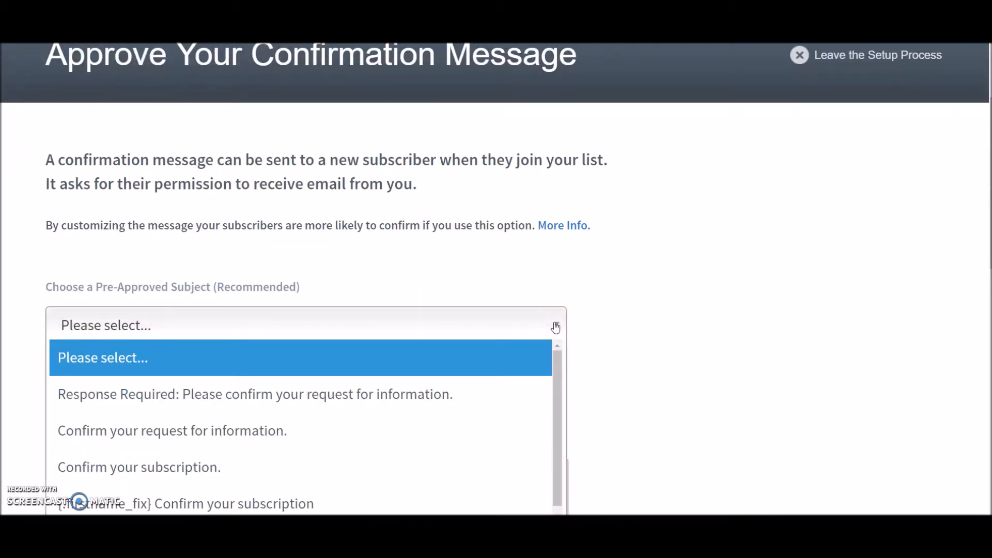
scroll(738, 348, "down", 3)
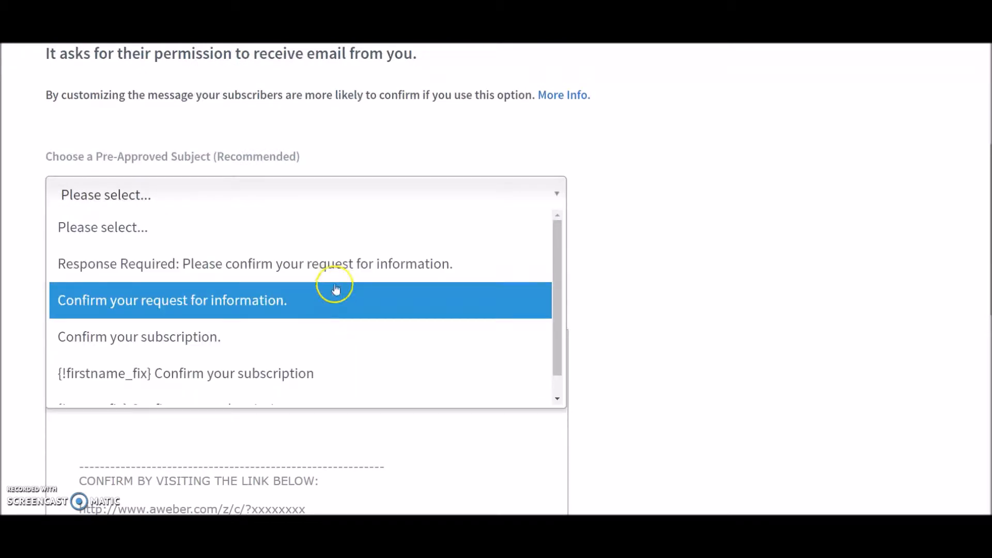
left_click(692, 340)
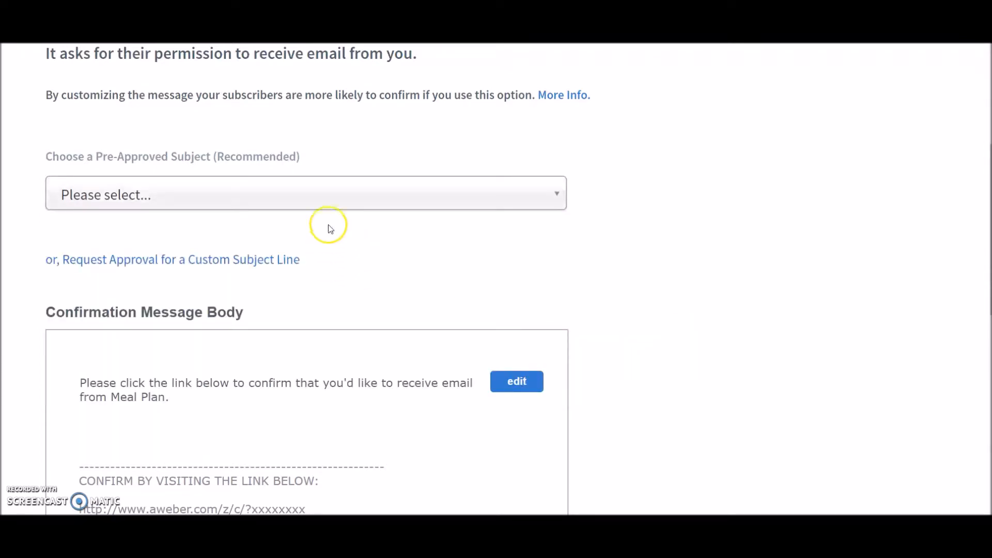
left_click(448, 206)
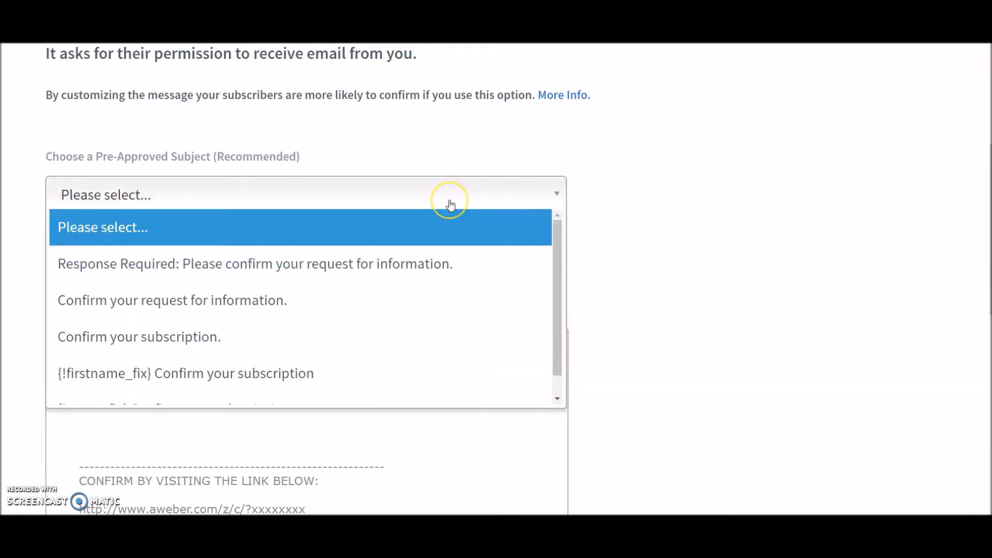
left_click(634, 244)
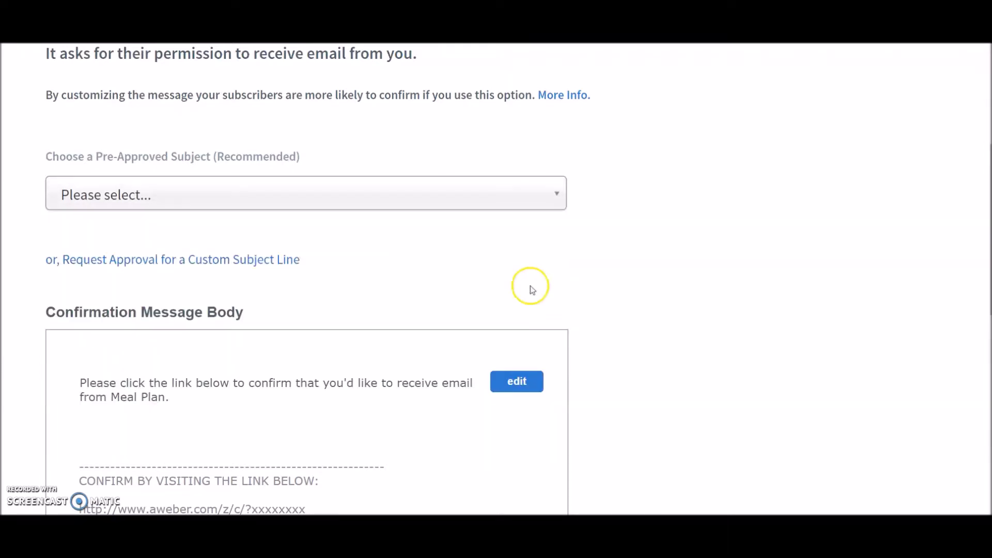
Request a custom confirmation subject line reading "Please confirm your subscription to Eat Drink Cook"
left_click(183, 263)
scroll(541, 319, "down", 5)
scroll(677, 345, "down", 4)
left_click(144, 317)
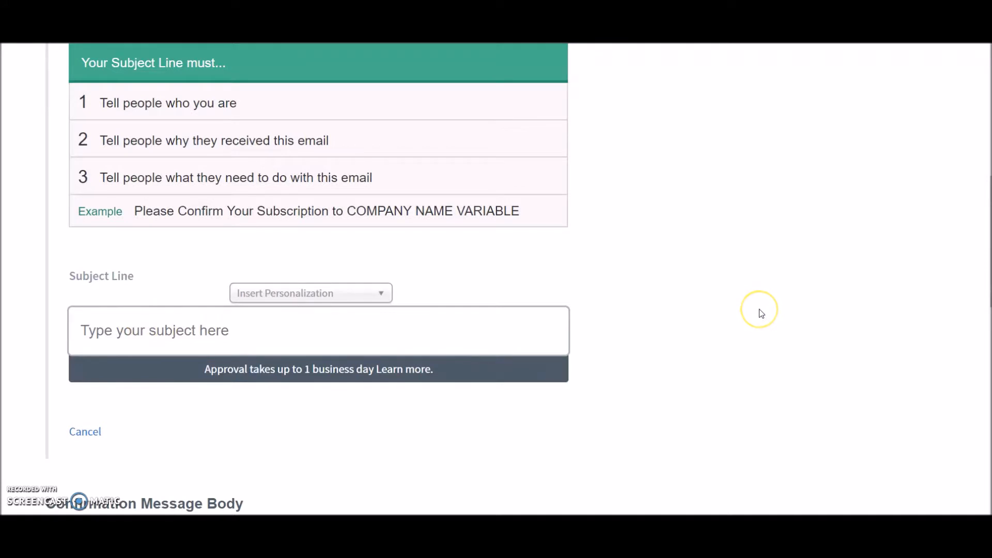
type("Please confirm your subscription to Eat Drink Cook")
left_click(780, 290)
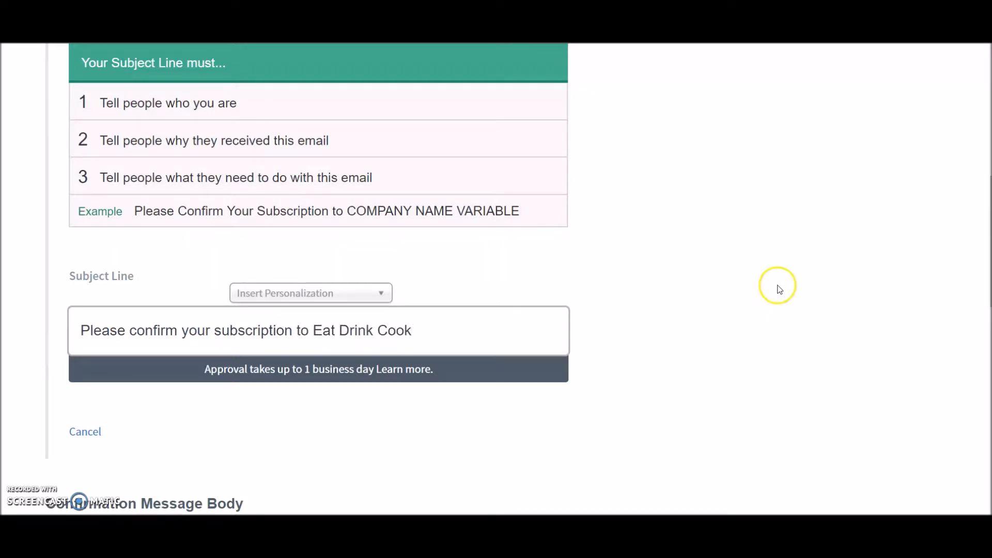
Replace Meal Plan in the confirmation message's opening sentence with Eat Drink Cook
scroll(697, 326, "down", 3)
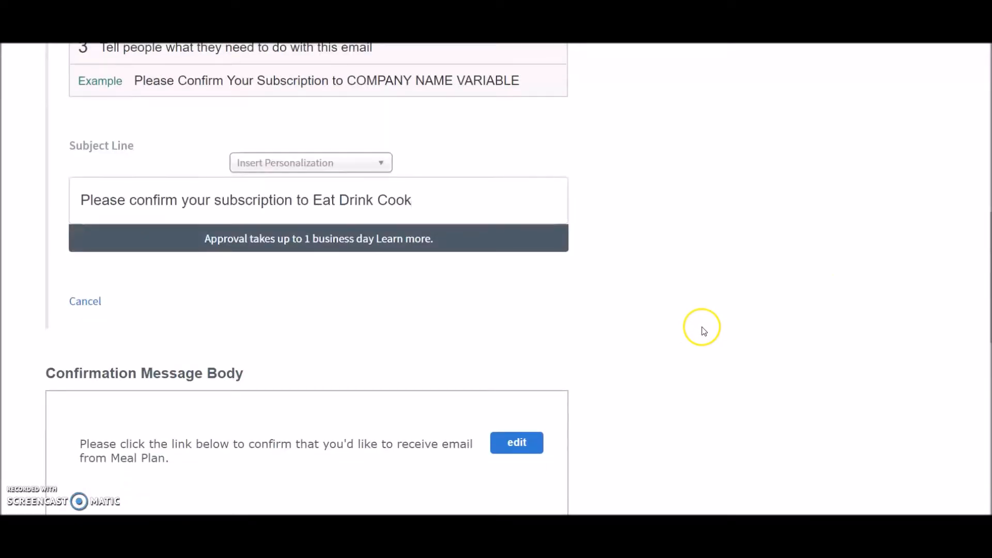
scroll(569, 315, "down", 3)
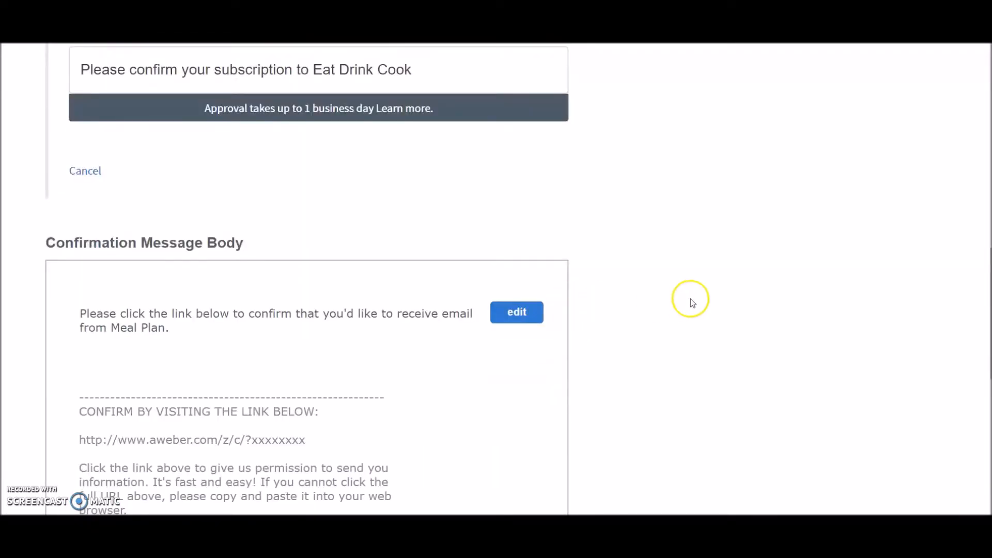
scroll(687, 302, "down", 3)
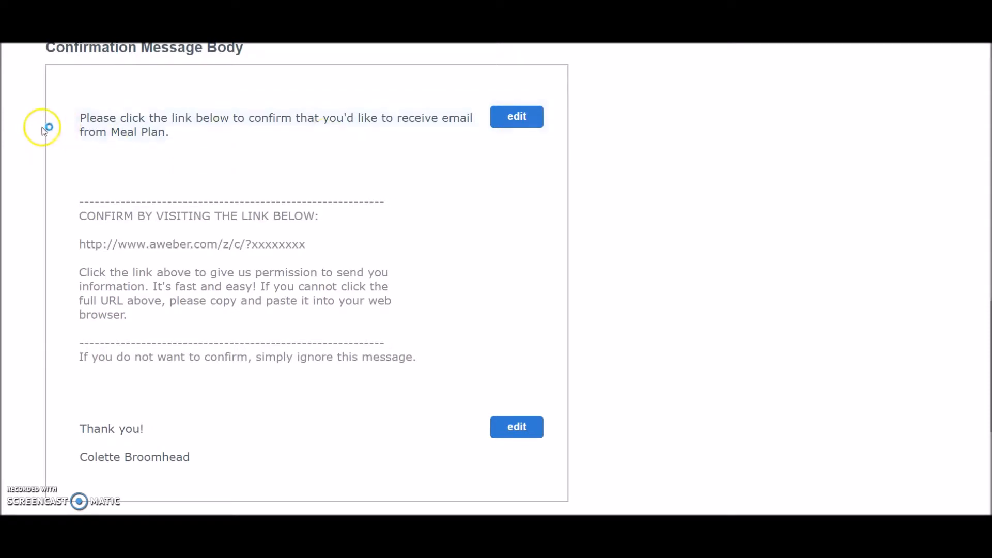
left_click(518, 117)
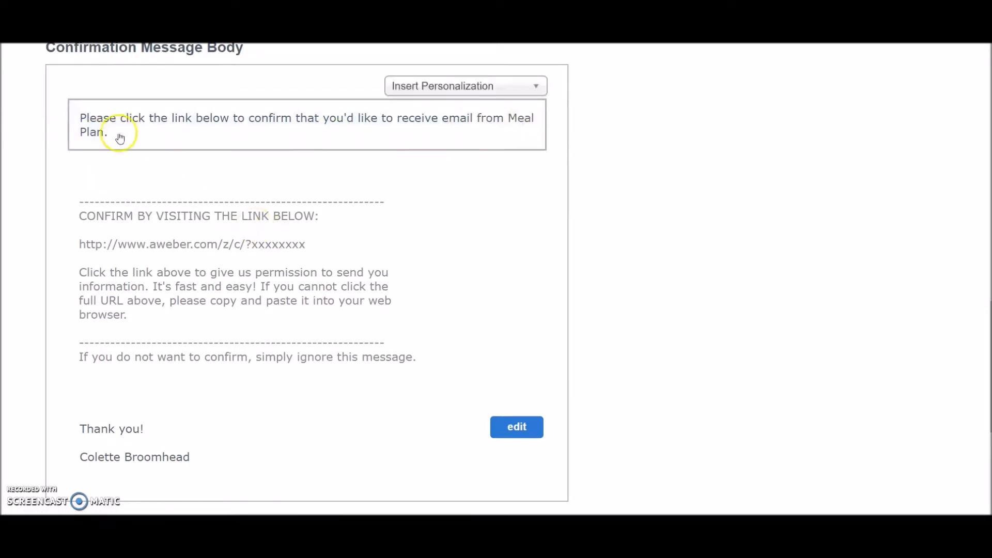
left_click_drag(508, 118, 514, 131)
type("Eat Drink Cook")
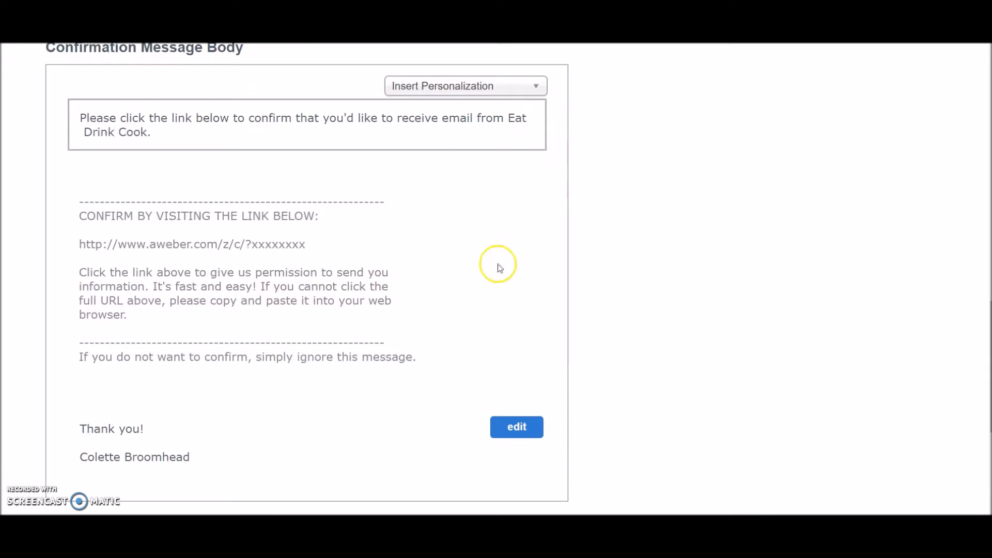
Delete the surname from the confirmation message signature, then approve the message and create the list
scroll(496, 264, "down", 3)
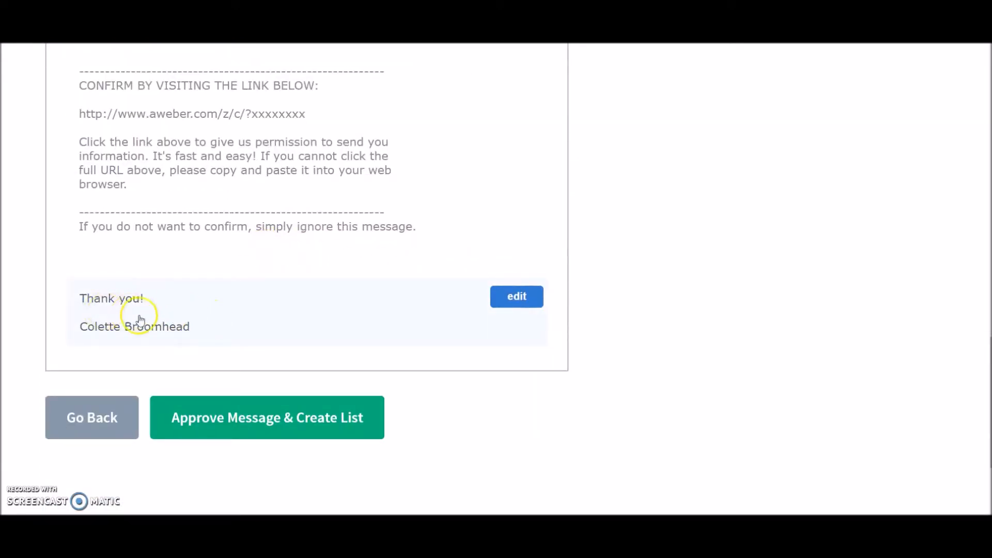
left_click(517, 296)
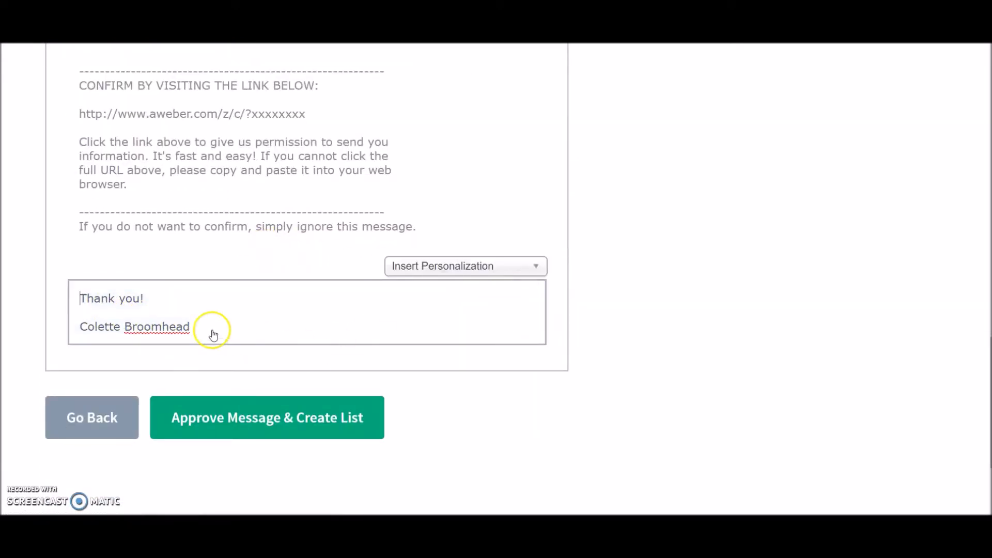
left_click_drag(192, 328, 126, 331)
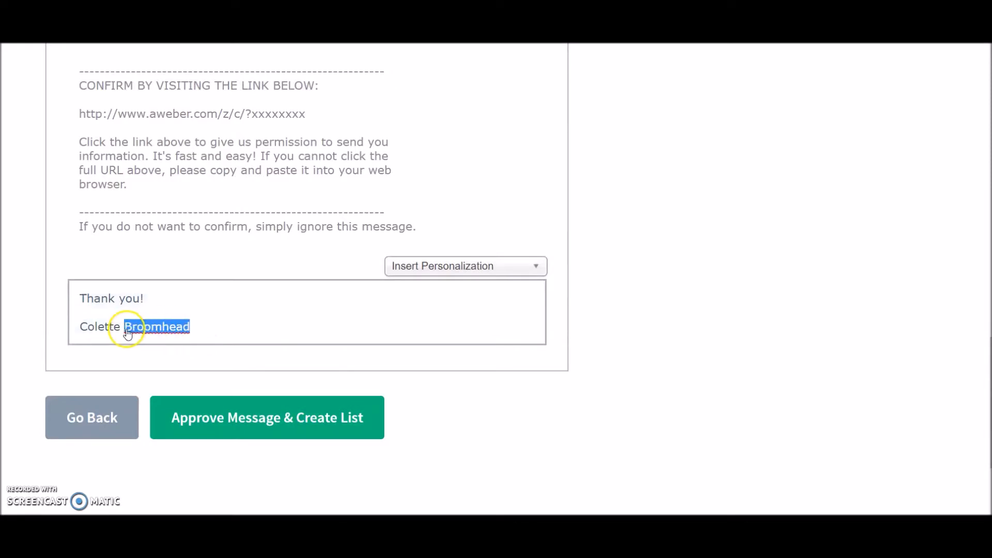
key("BackSpace")
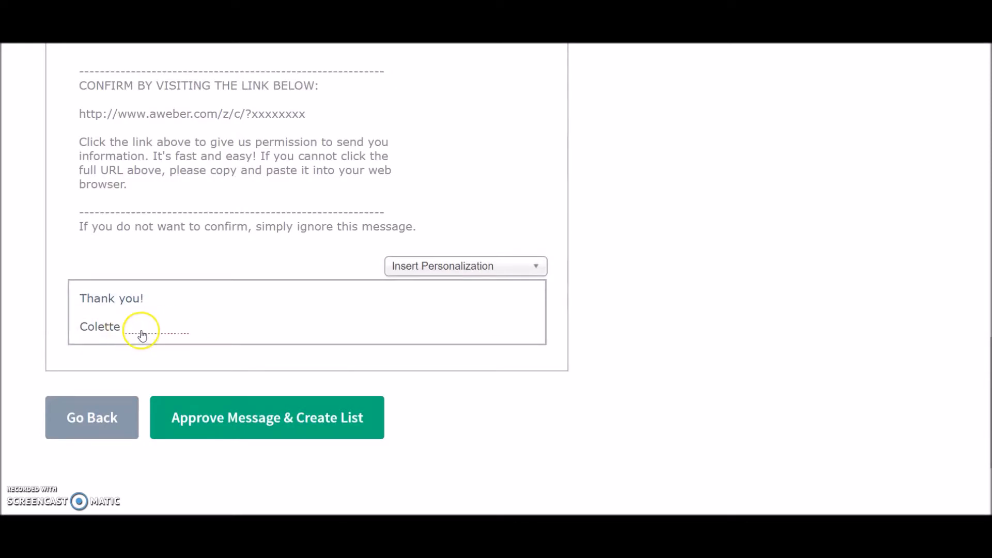
left_click(243, 419)
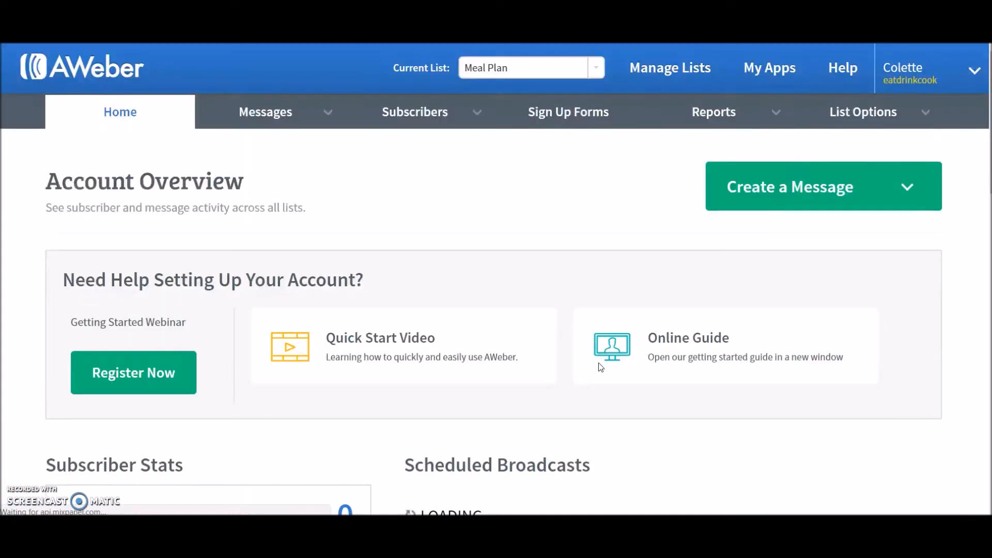
Examine the account overview dashboard for the new list
scroll(582, 323, "down", 5)
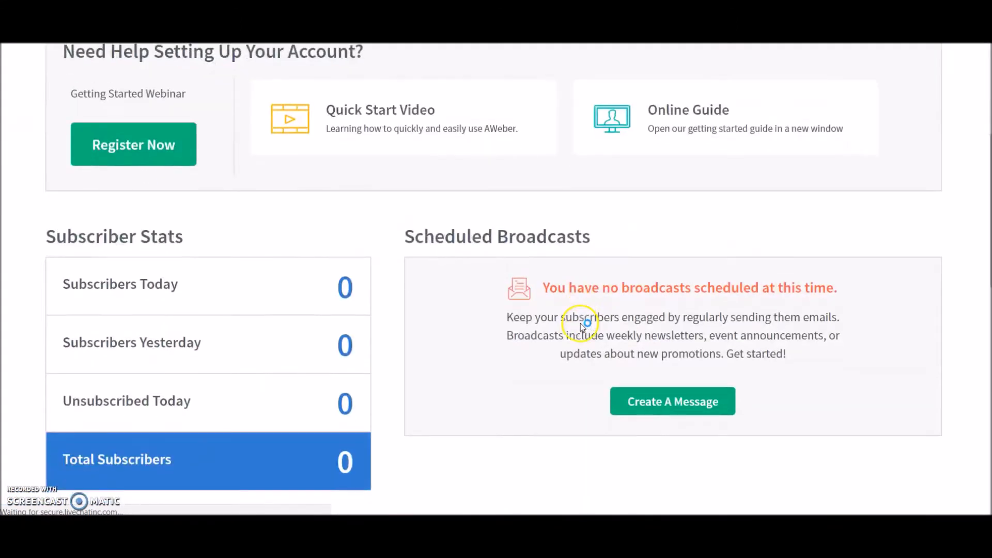
scroll(581, 323, "up", 4)
scroll(578, 323, "down", 5)
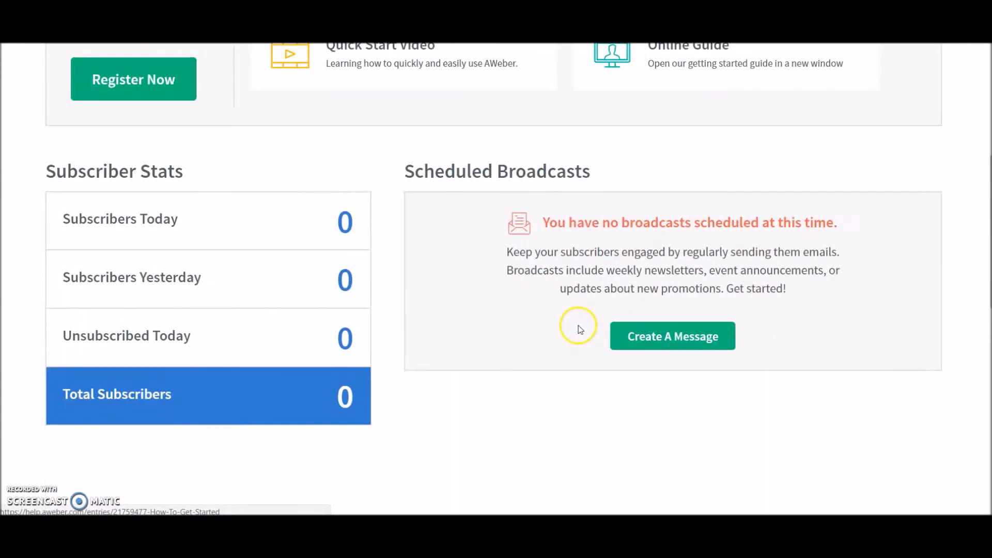
scroll(579, 330, "down", 4)
scroll(578, 329, "up", 9)
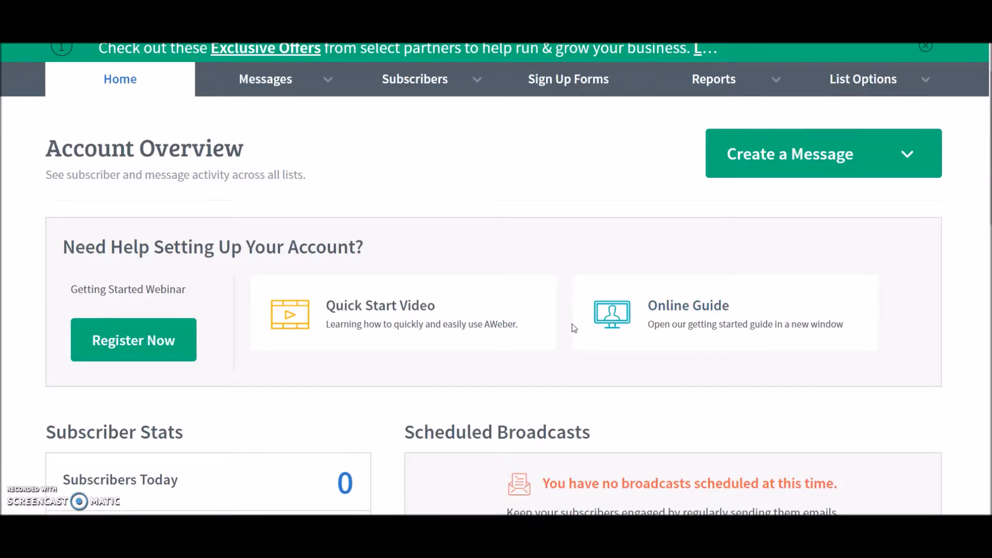
scroll(574, 327, "down", 5)
scroll(574, 327, "up", 4)
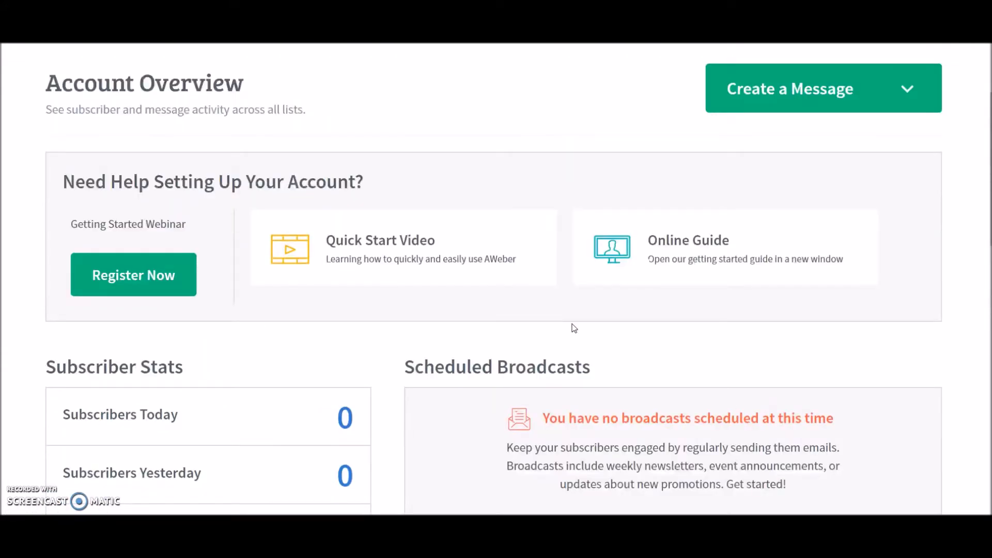
scroll(574, 327, "up", 3)
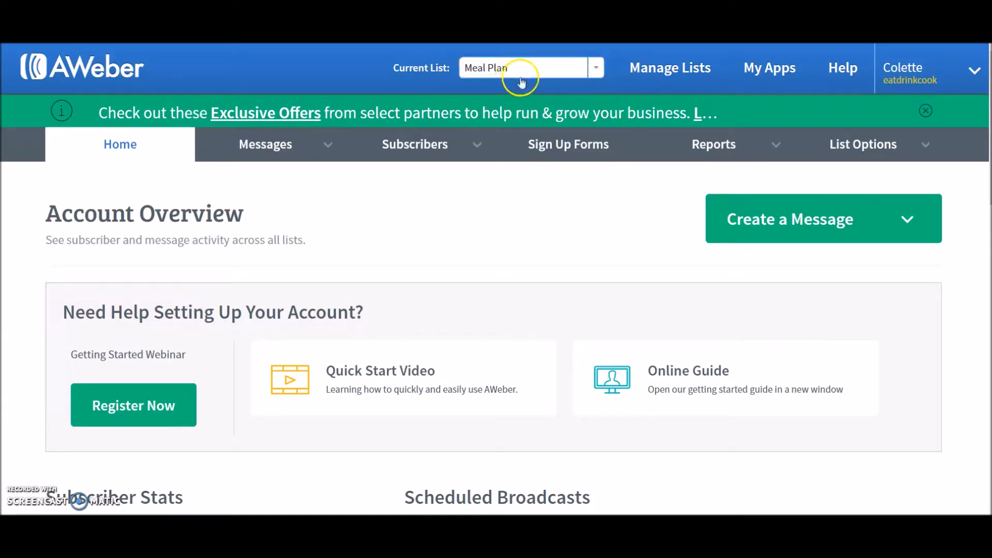
Review the available lists and scroll through the dashboard's subscriber, broadcast and list statistics
left_click(599, 74)
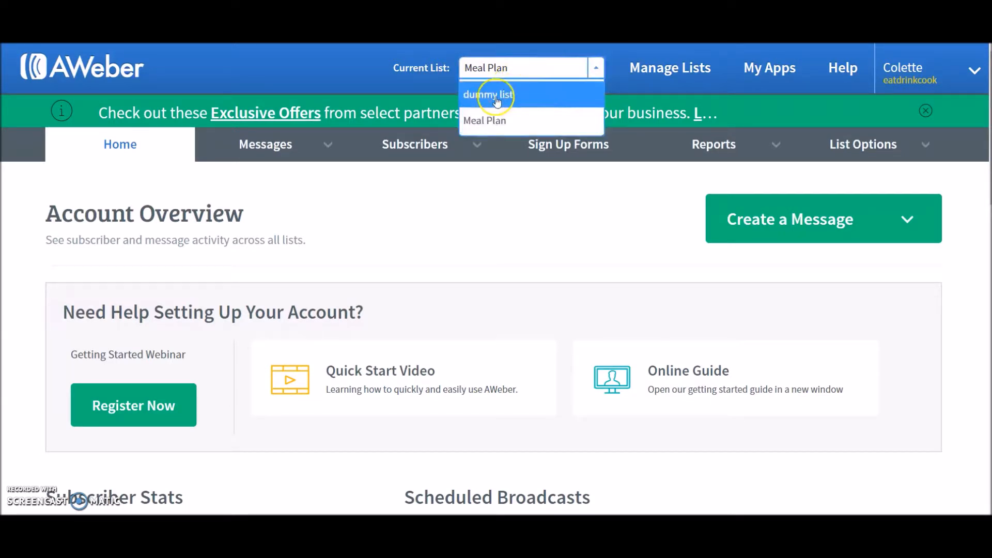
left_click(596, 70)
scroll(530, 226, "down", 1)
scroll(527, 220, "down", 1)
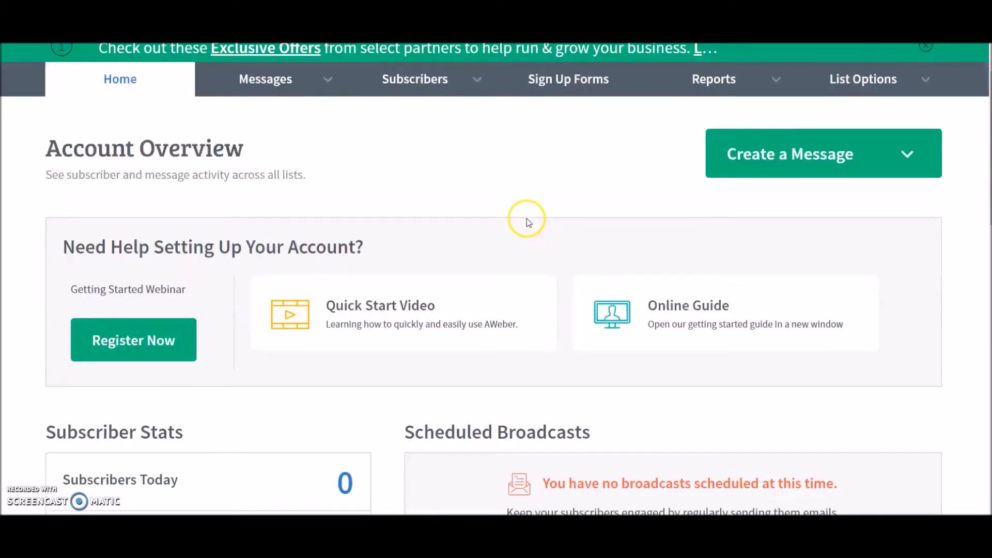
scroll(195, 202, "down", 5)
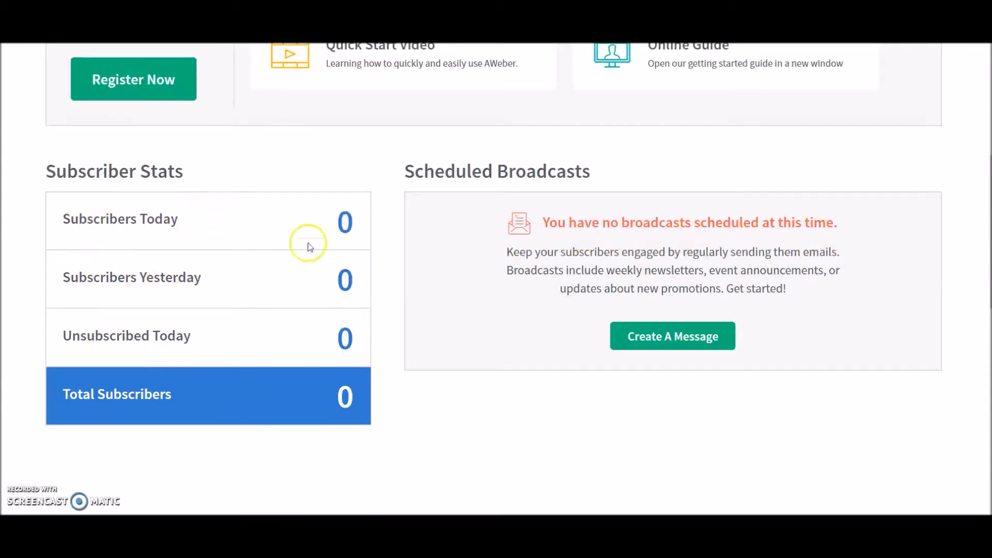
scroll(643, 382, "down", 4)
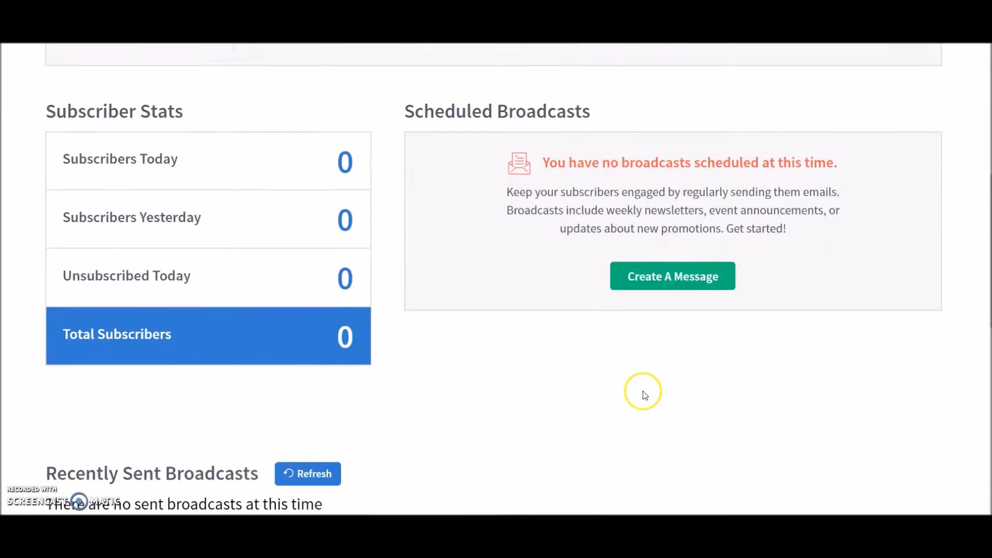
scroll(232, 235, "down", 1)
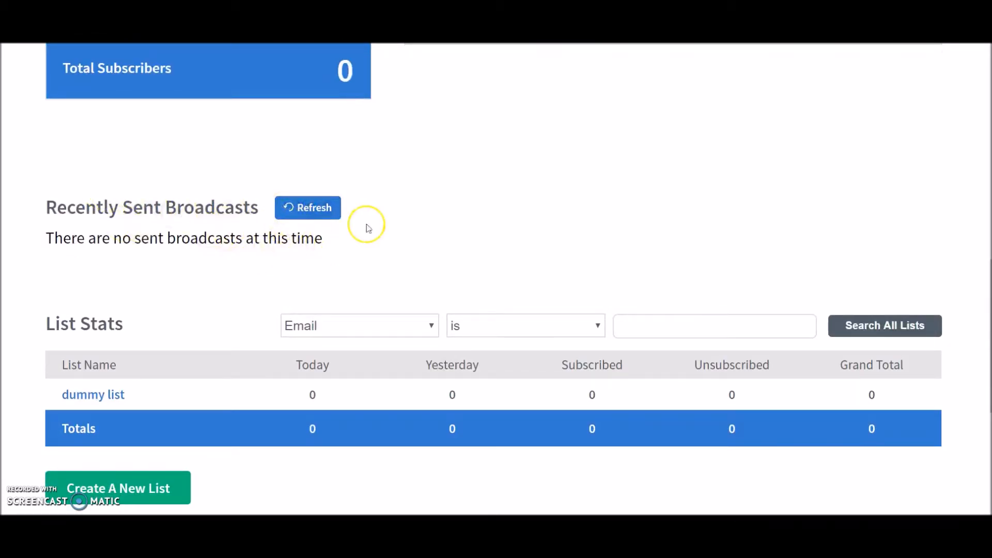
scroll(526, 188, "down", 2)
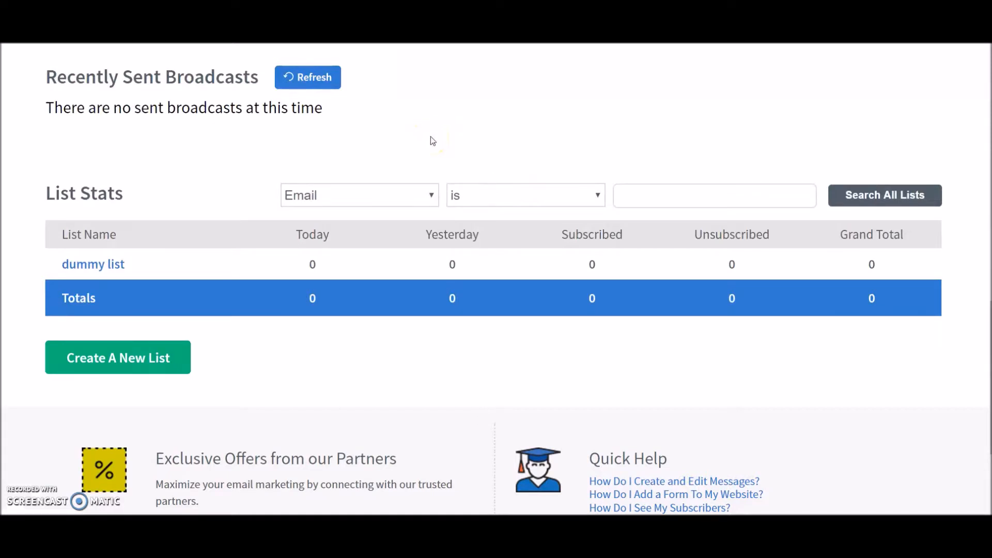
scroll(362, 231, "down", 2)
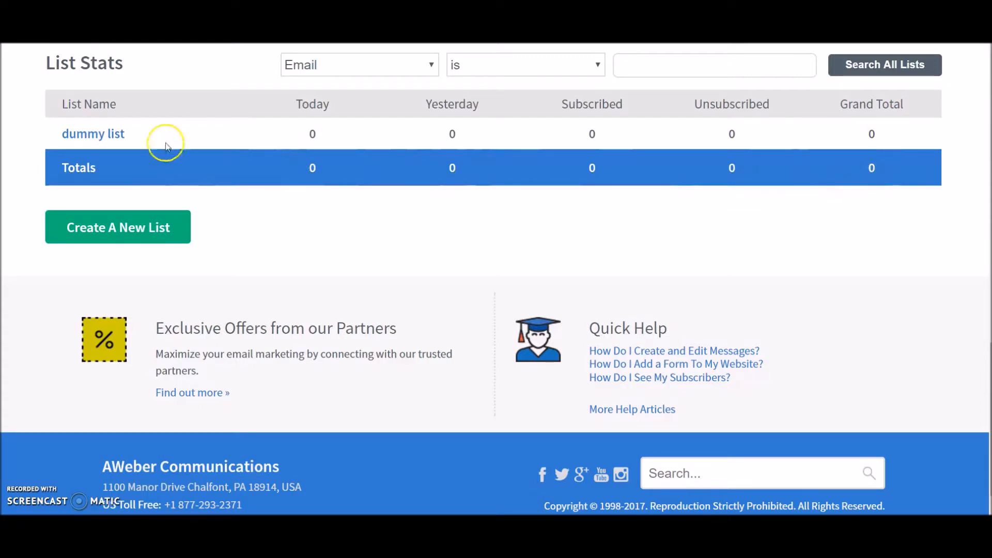
scroll(94, 167, "up", 1)
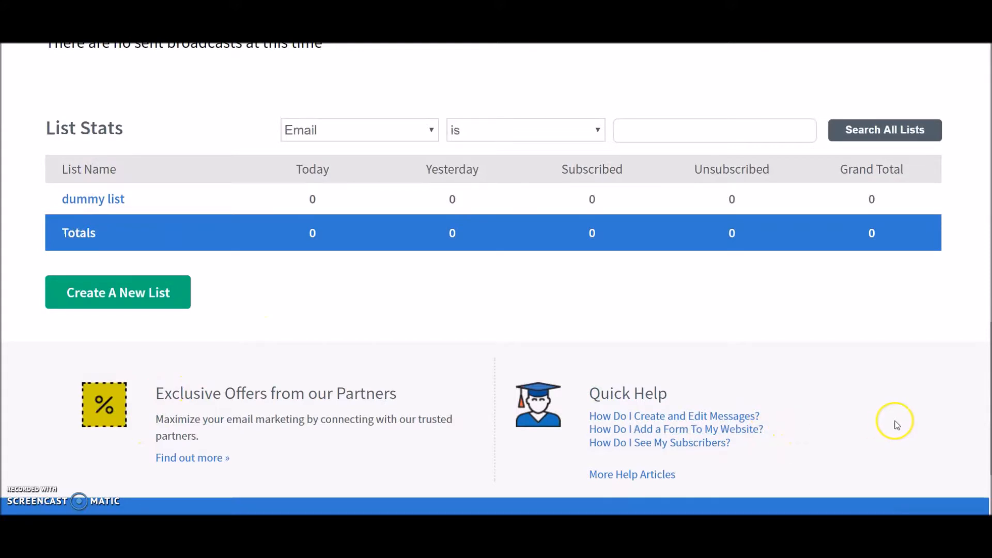
scroll(893, 420, "up", 6)
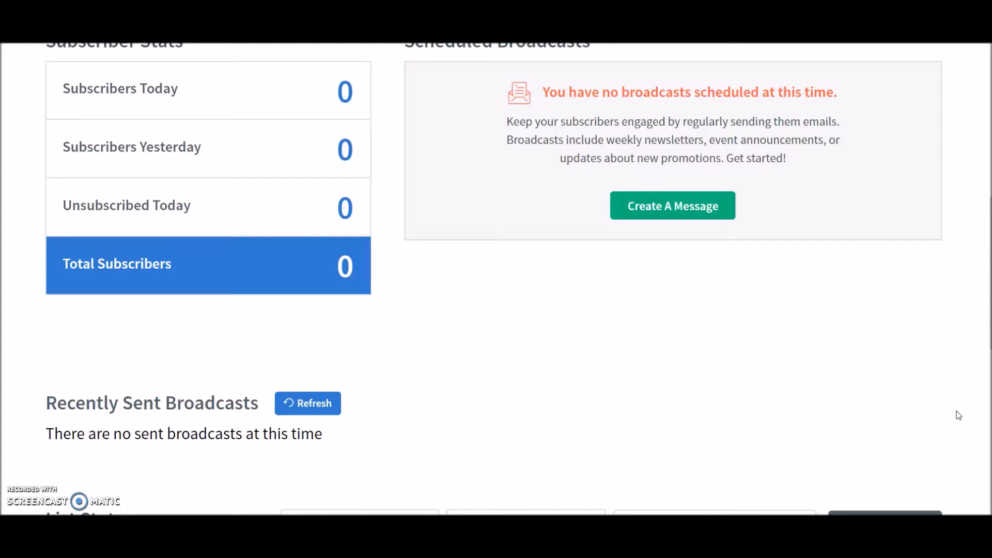
scroll(957, 411, "up", 6)
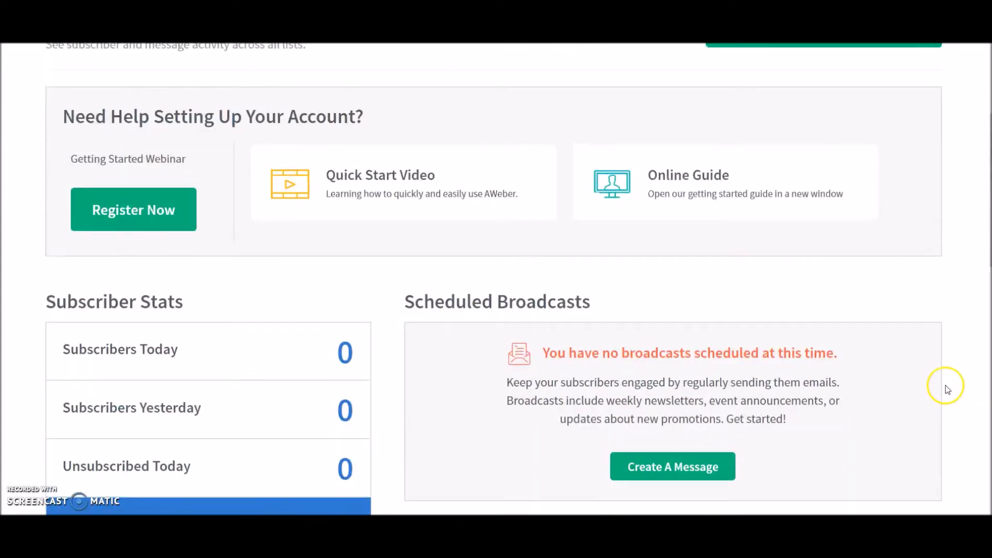
scroll(948, 390, "up", 2)
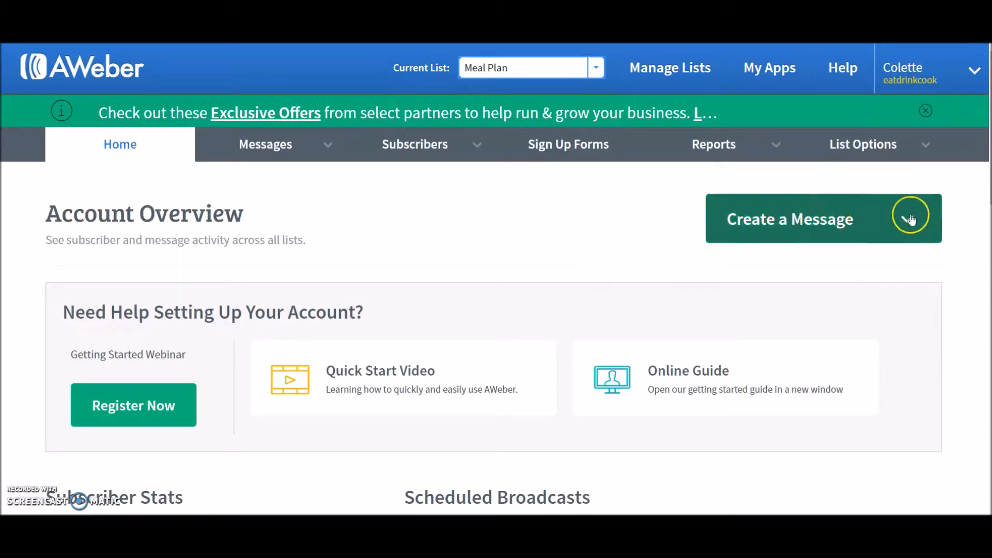
Start a new message with the Drag & Drop Email Builder
left_click(910, 219)
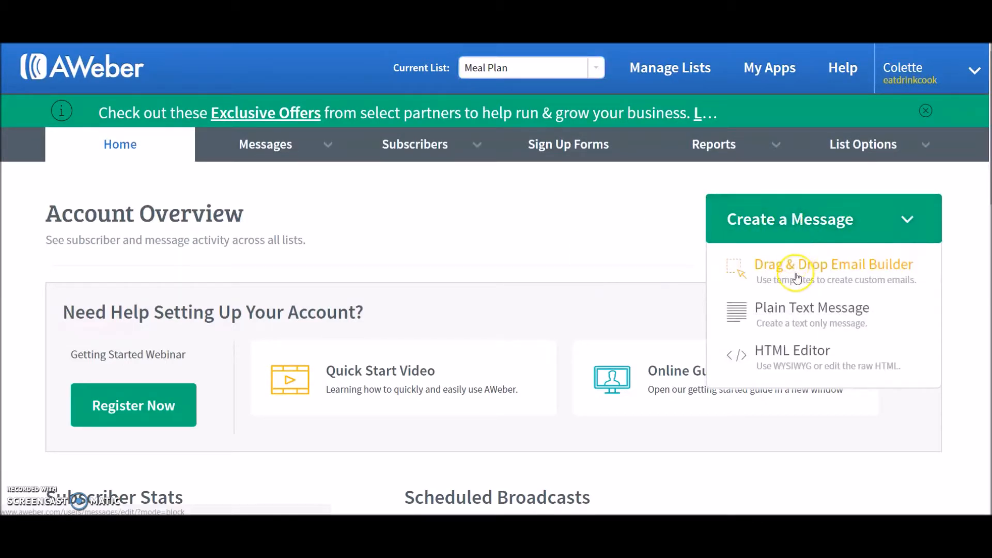
left_click(805, 265)
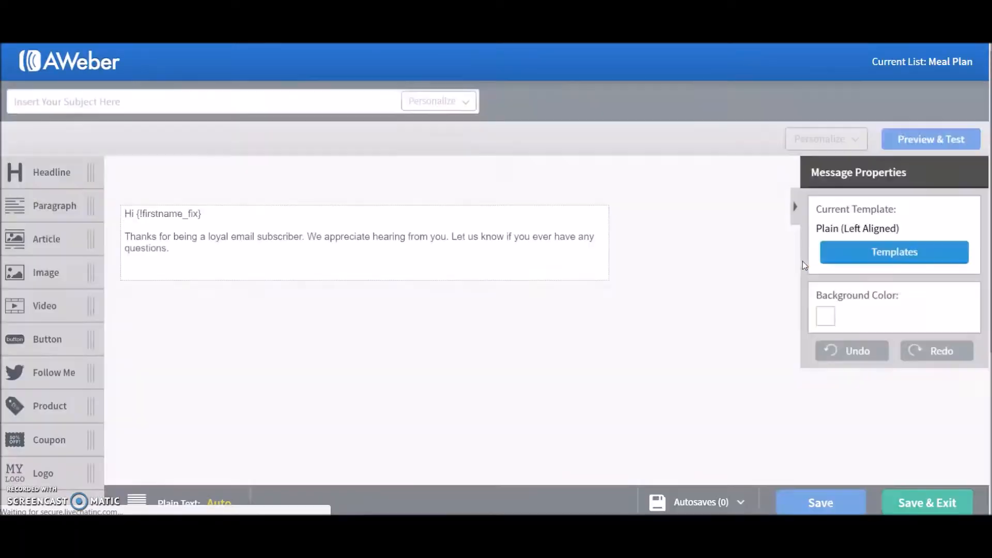
left_click(585, 274)
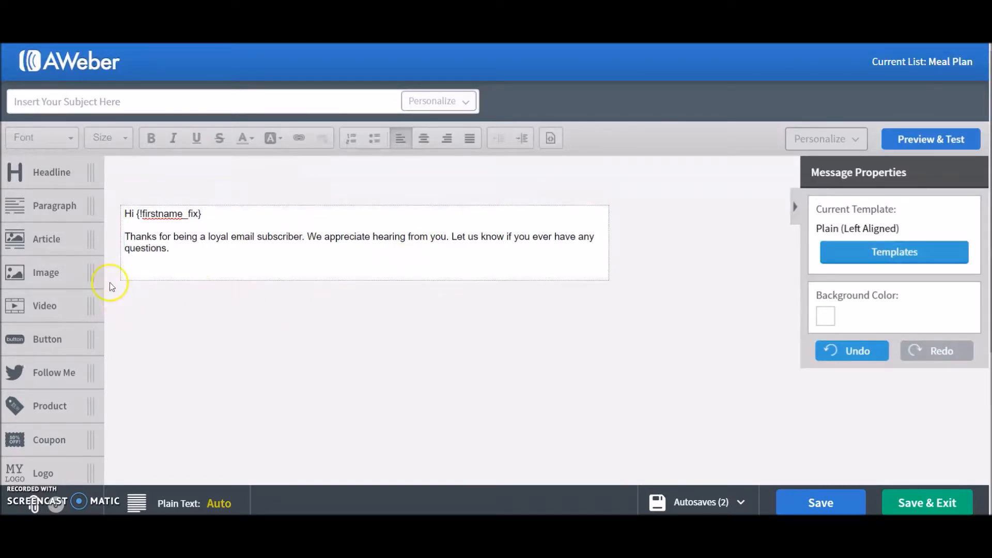
Add an image block above the greeting and upload the Eat Drink Cook header image into it
left_click_drag(77, 271, 388, 210)
left_click(680, 238)
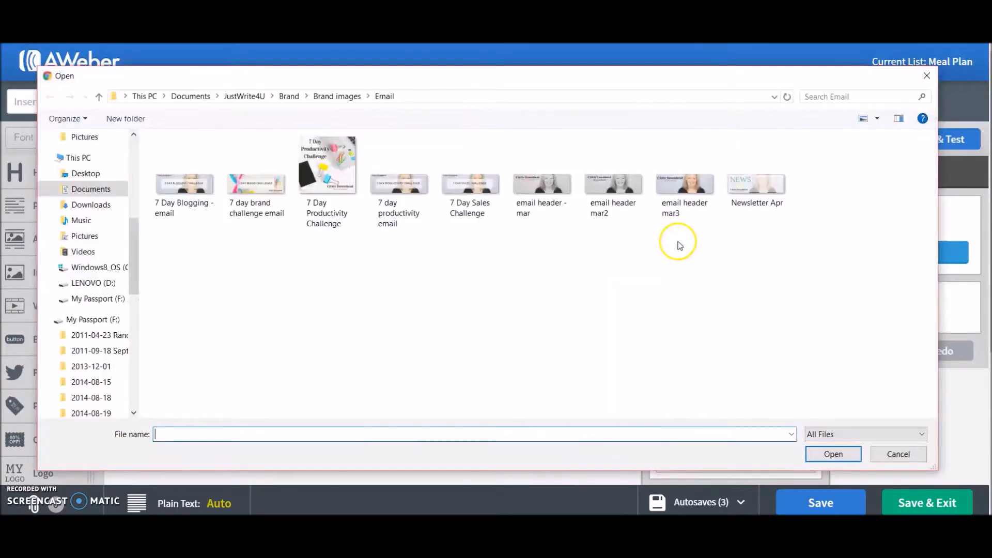
double_click(677, 243)
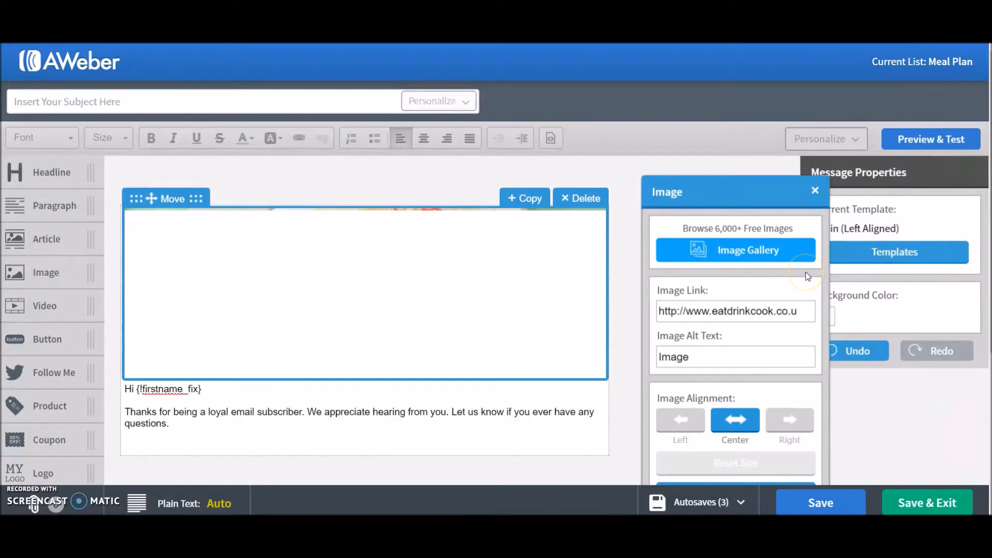
scroll(354, 405, "down", 2)
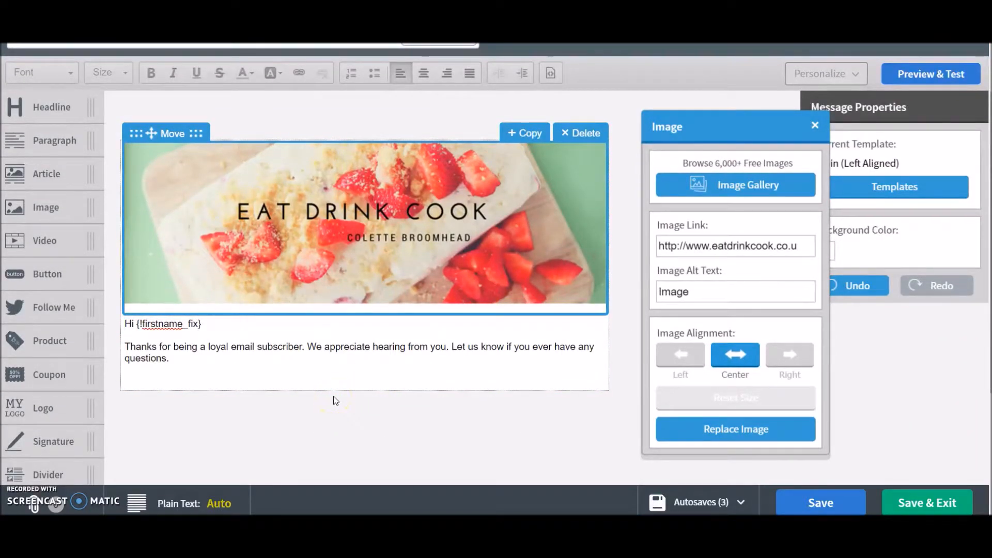
Inspect the message body text and the Personalize subscriber field options
left_click(250, 364)
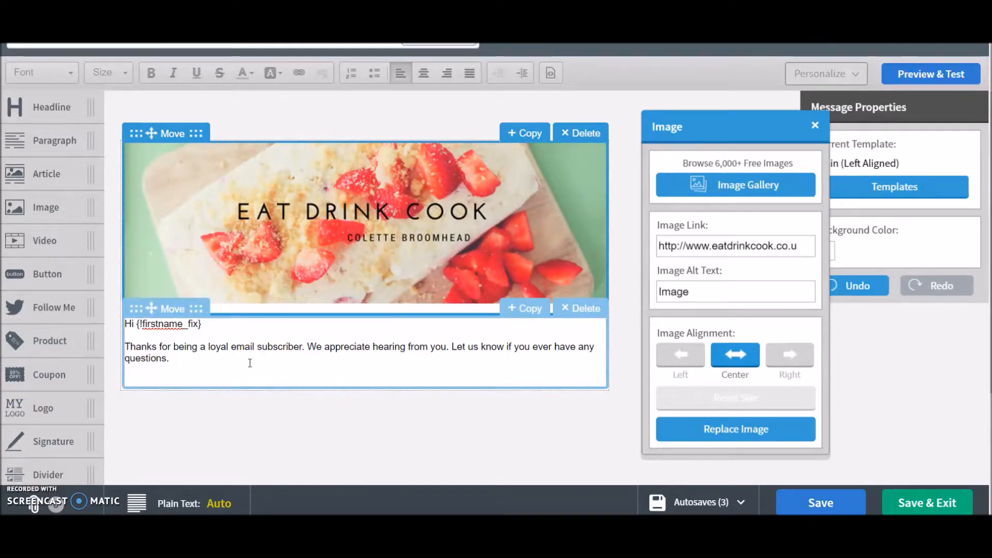
left_click(186, 361)
left_click_drag(185, 360, 124, 349)
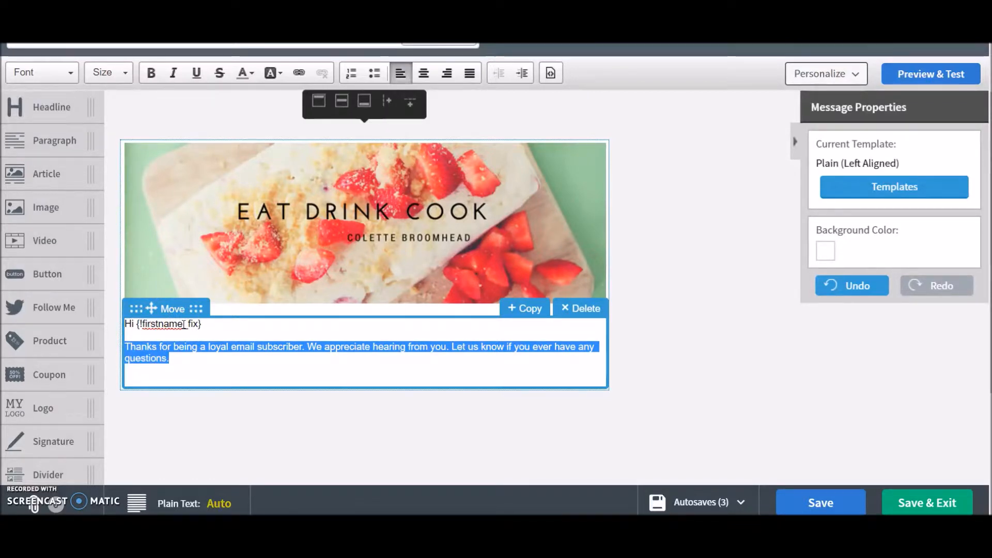
left_click(220, 326)
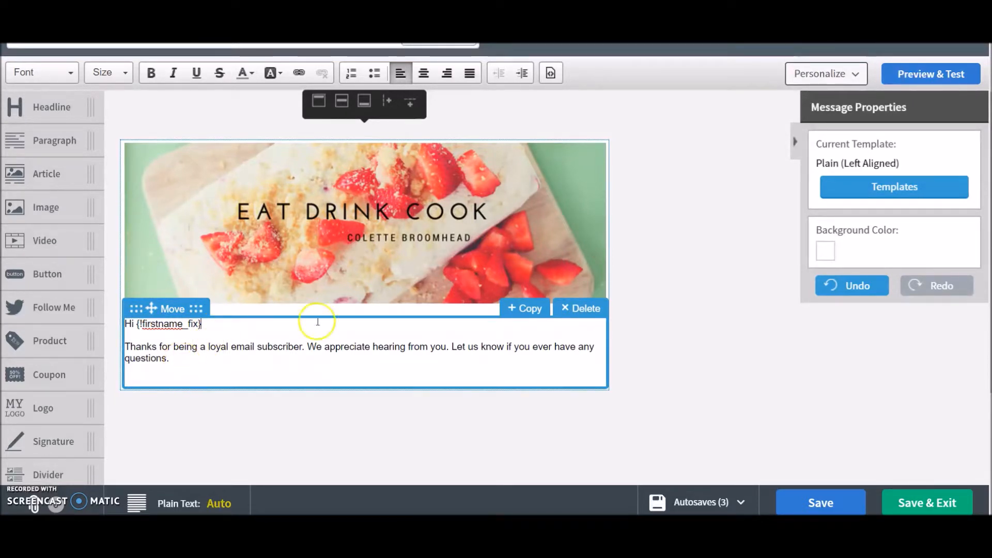
left_click(856, 76)
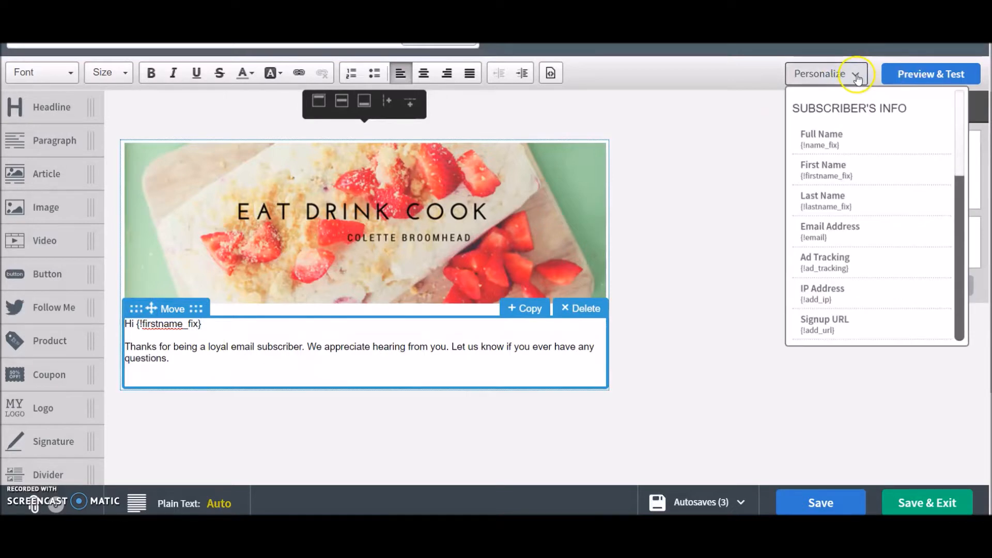
scroll(881, 272, "down", 1)
scroll(881, 273, "up", 2)
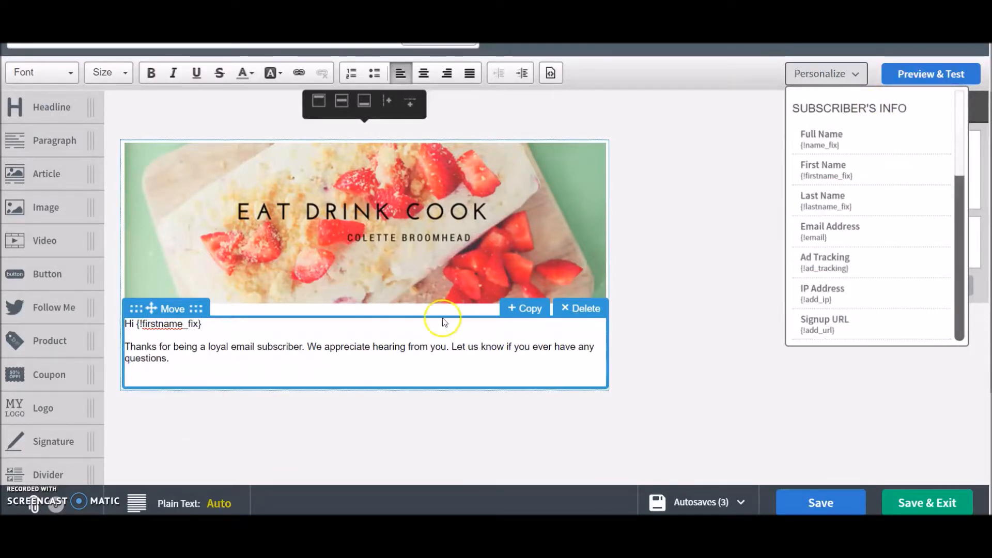
Replace the body text with "welcome to Eat Drink Cook! I hope you enjoy my recipes." and start a new line
left_click(232, 361)
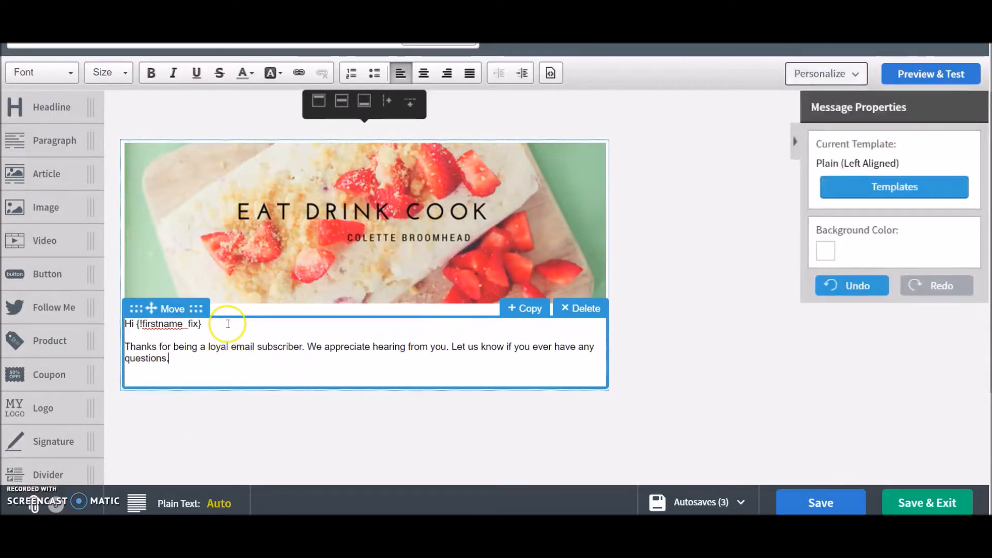
left_click_drag(199, 368, 115, 343)
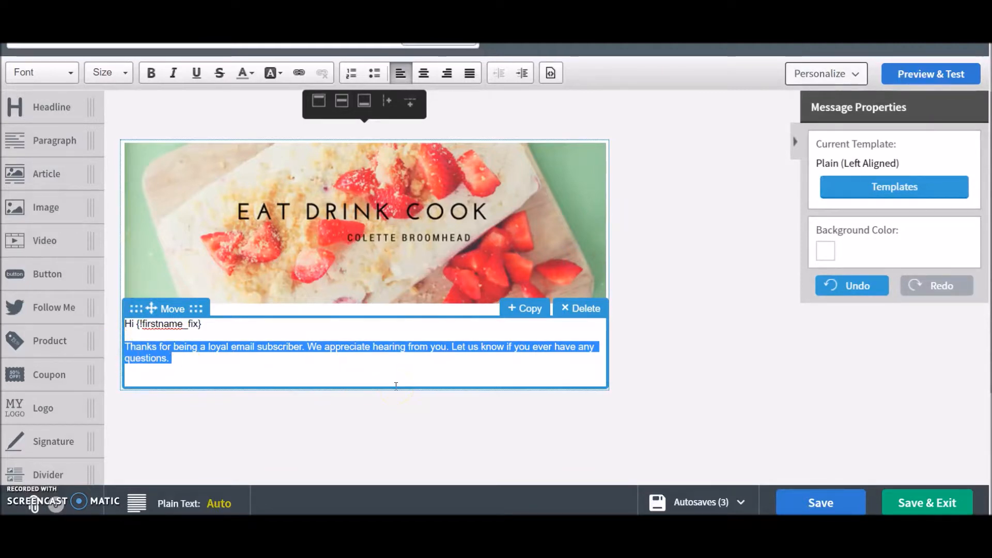
type("welcom")
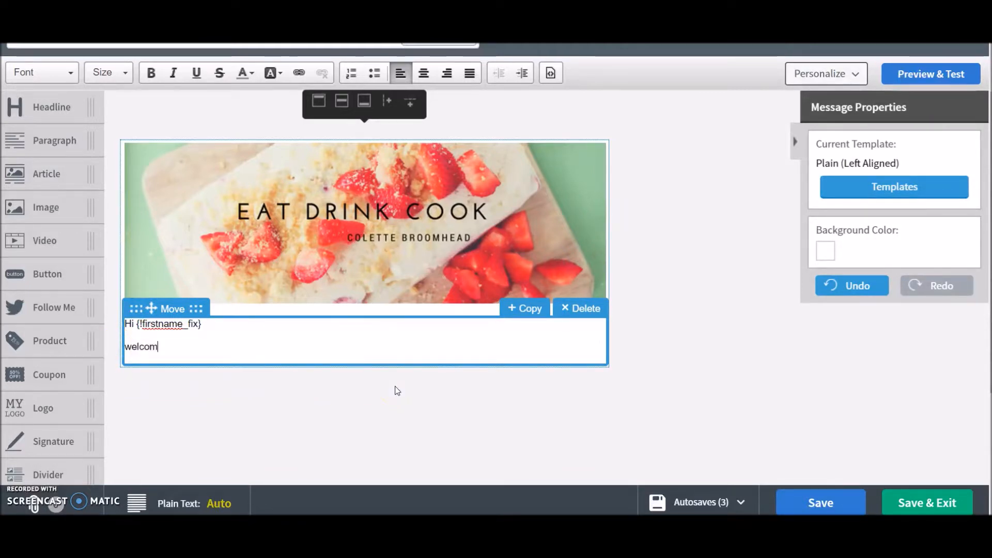
type("e to Eat Drink Cook")
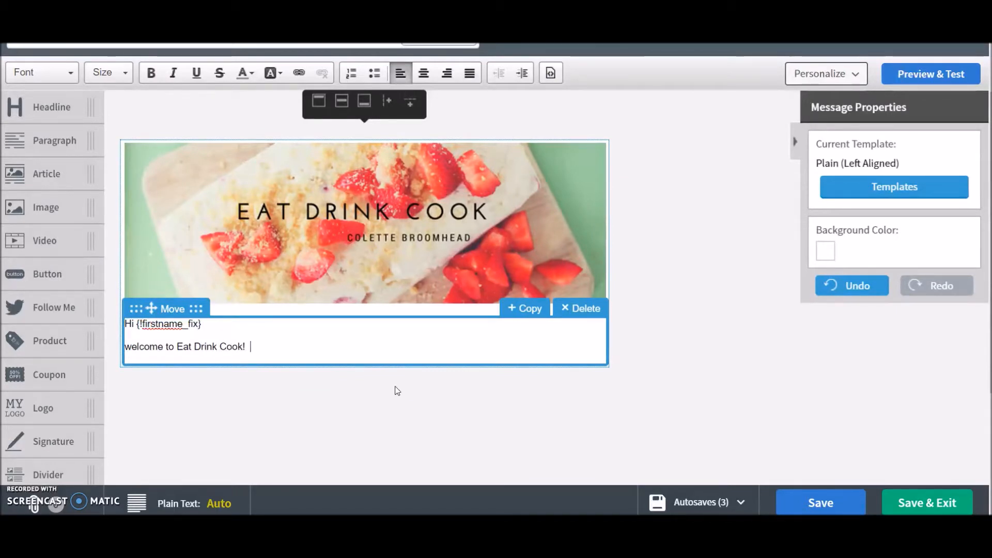
type("!  I hope you eb")
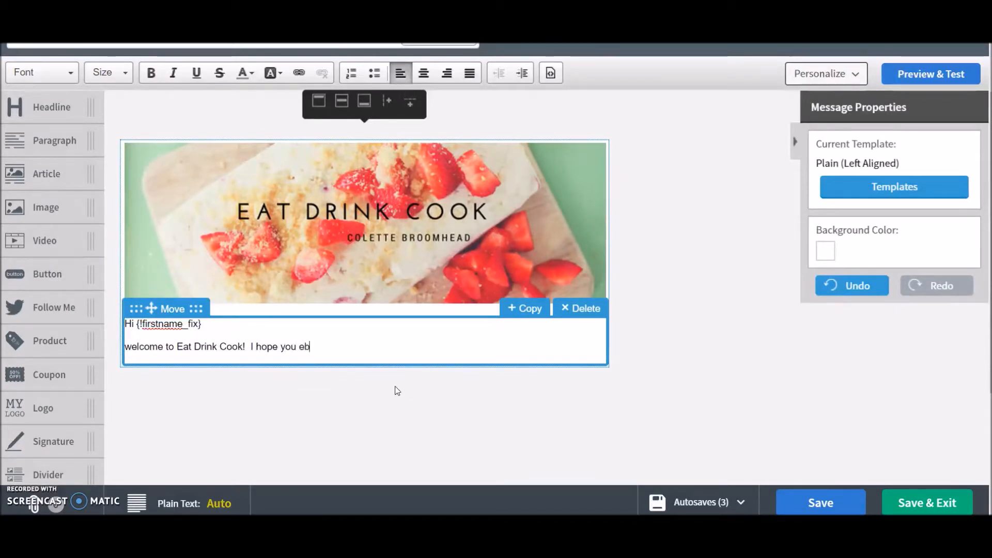
key("BackSpace")
type("njoy")
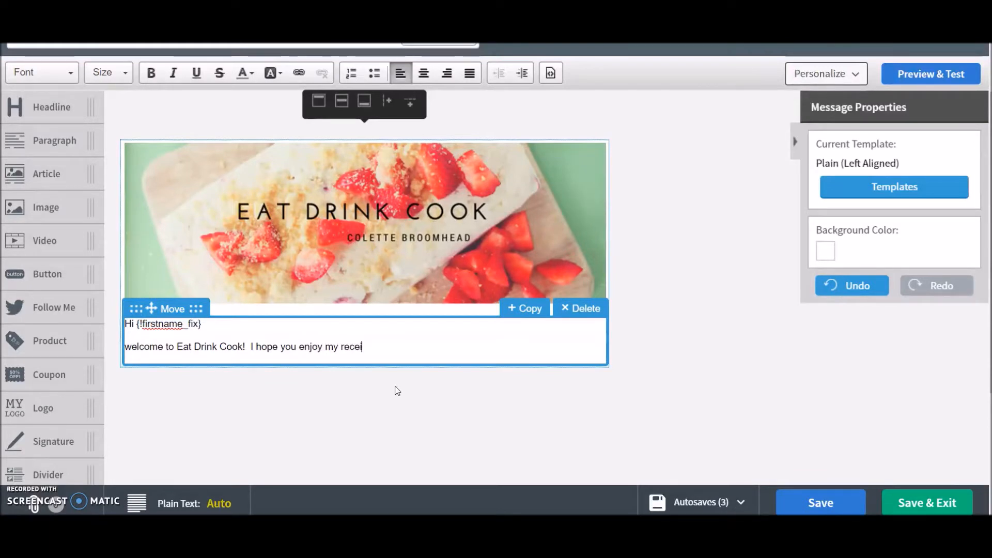
type(" my recipes.")
key("Return")
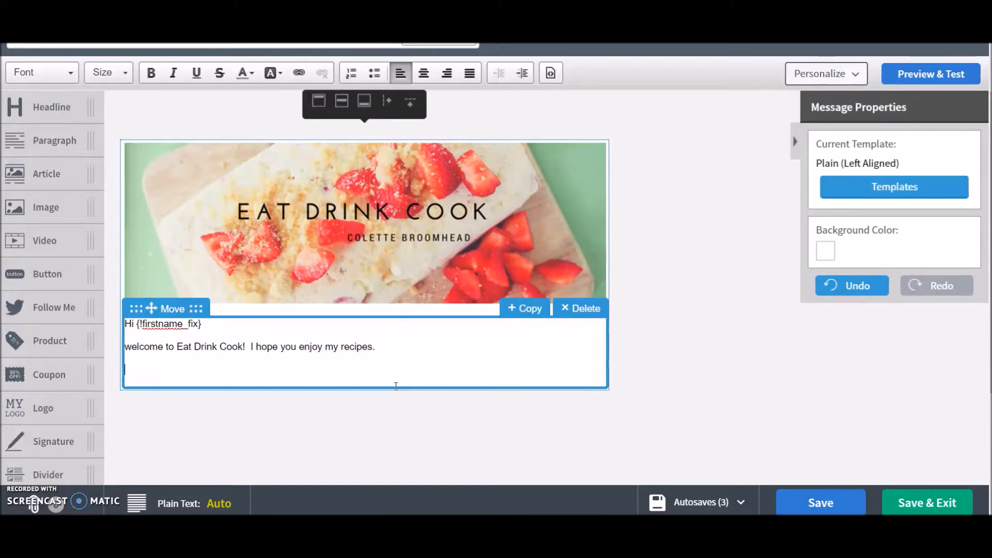
Add the sign-off "Take care," with the author's first name on the line below
type("Take care,")
key("shift+Return")
type("Colette")
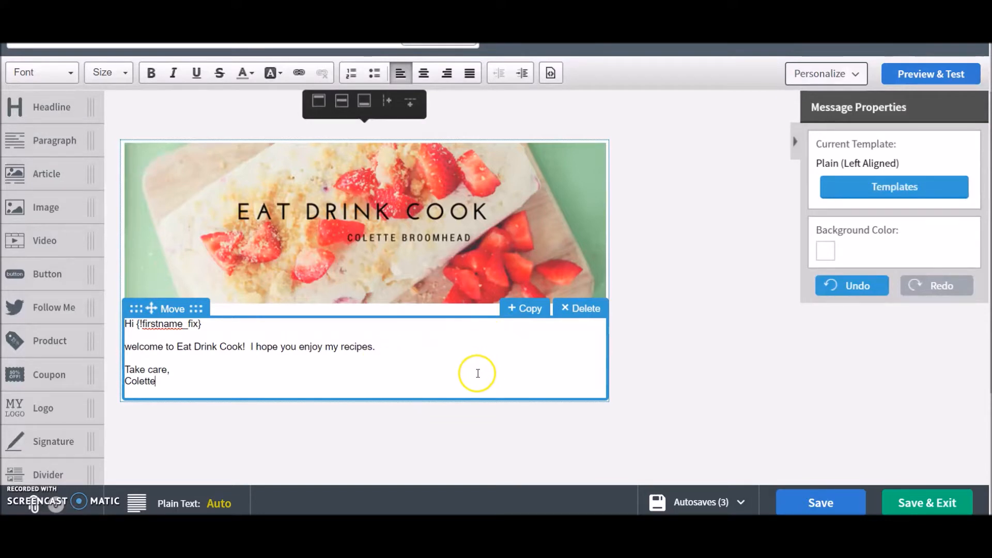
left_click_drag(41, 242, 325, 420)
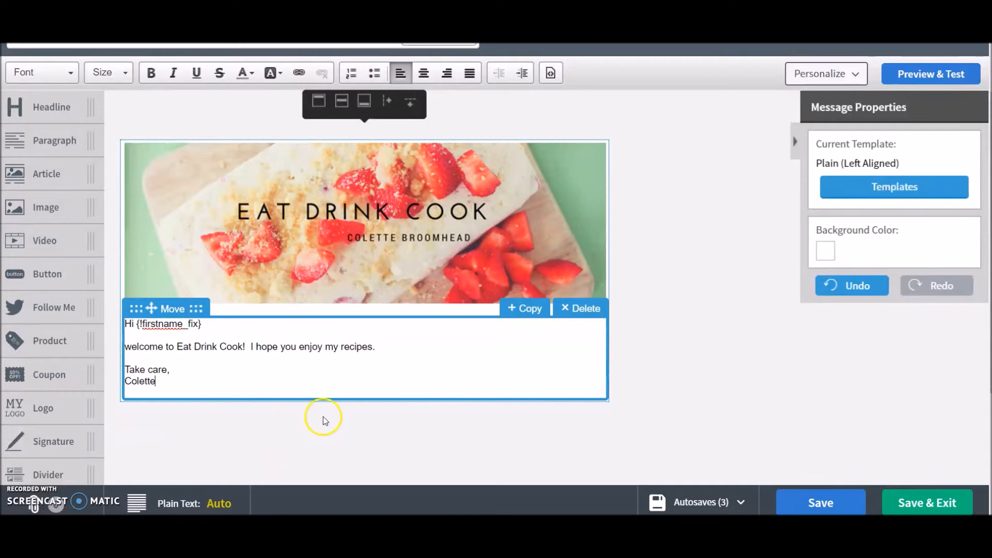
left_click_drag(41, 241, 339, 402)
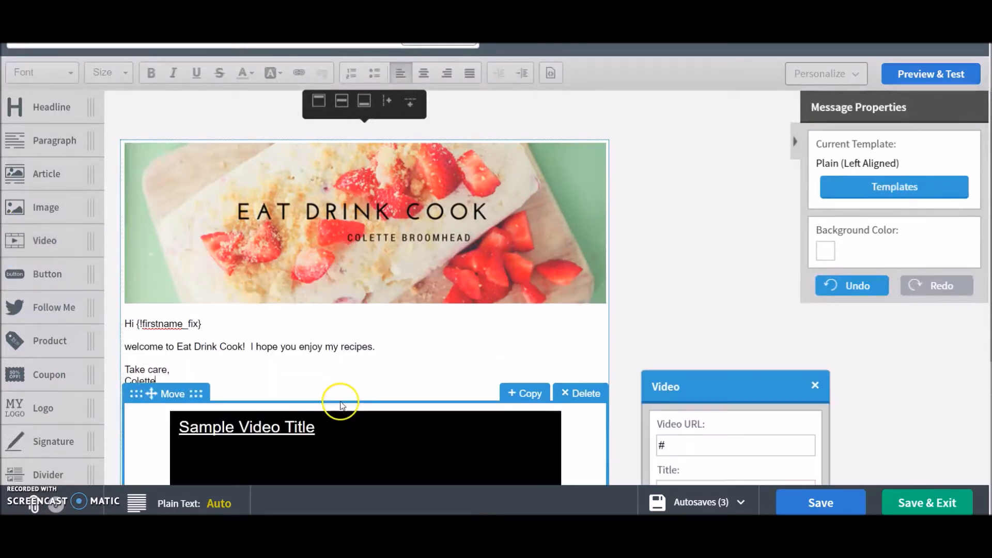
left_click(594, 395)
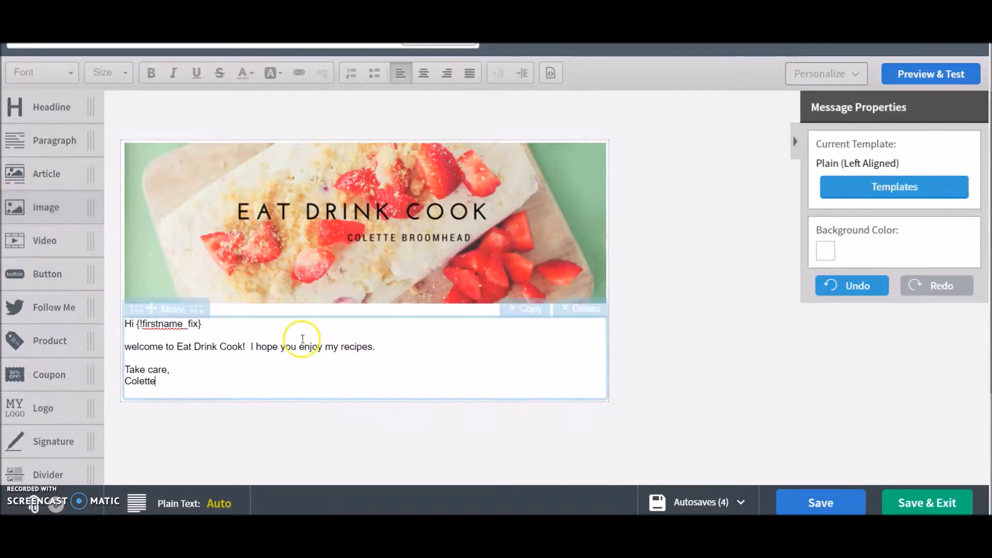
Try to drag a signature block into the message below the sign-off
scroll(47, 274, "down", 3)
left_click_drag(51, 256, 62, 346)
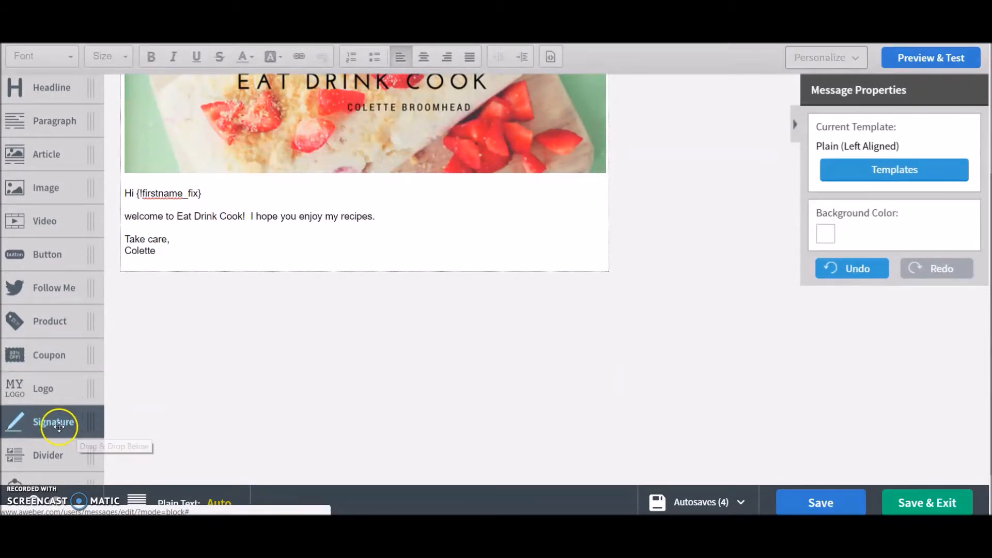
left_click_drag(65, 425, 26, 326)
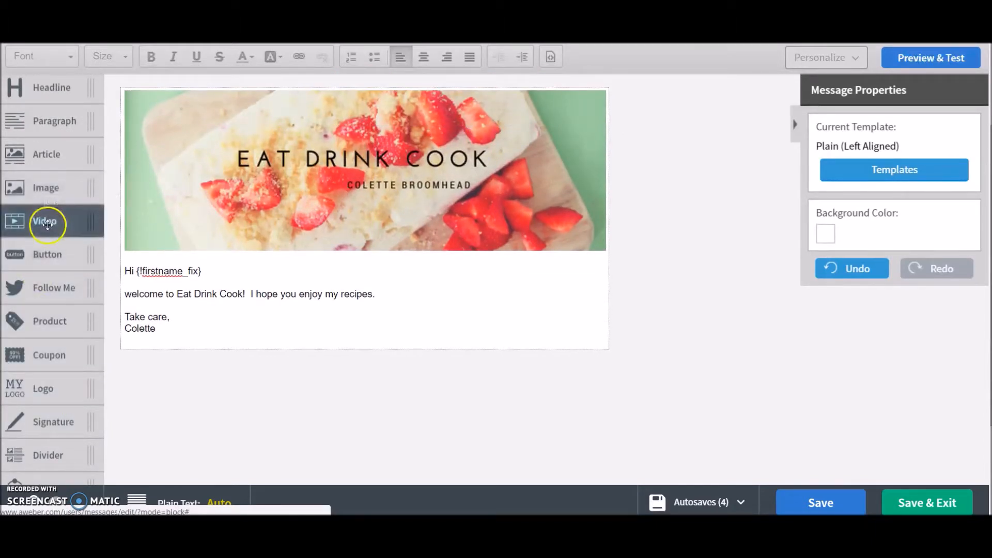
Try to add a link to the words "my recipes" in the message body
scroll(48, 207, "up", 1)
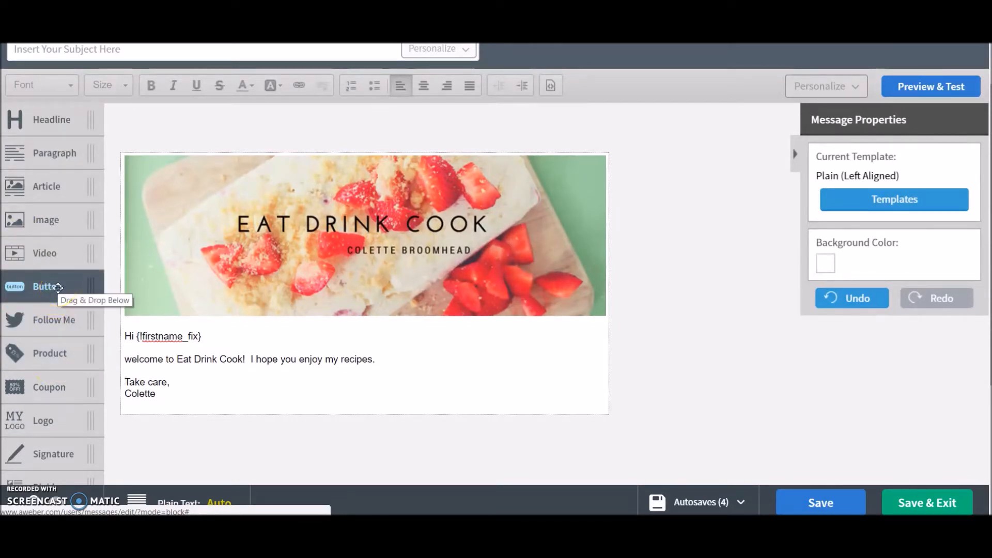
left_click_drag(58, 287, 296, 357)
left_click_drag(372, 360, 325, 359)
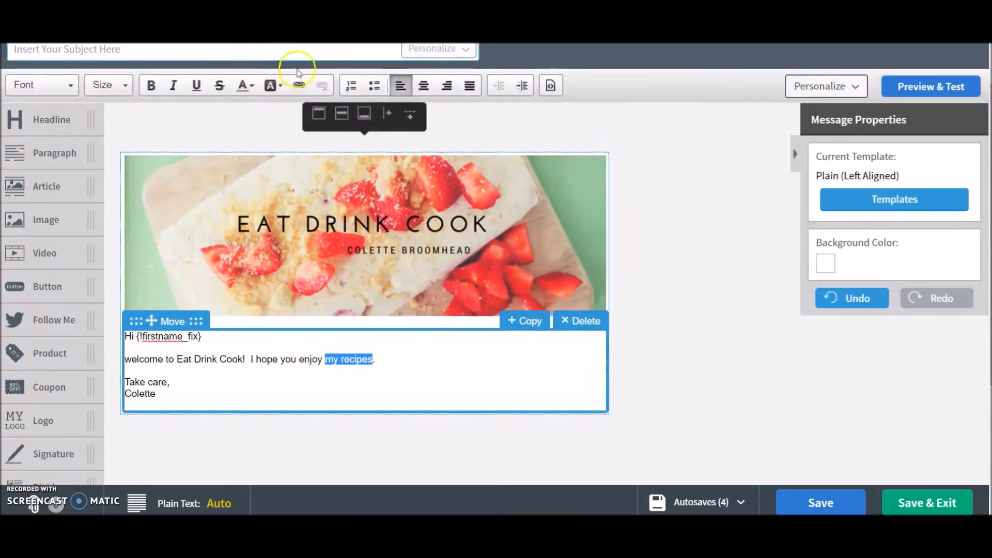
left_click(300, 86)
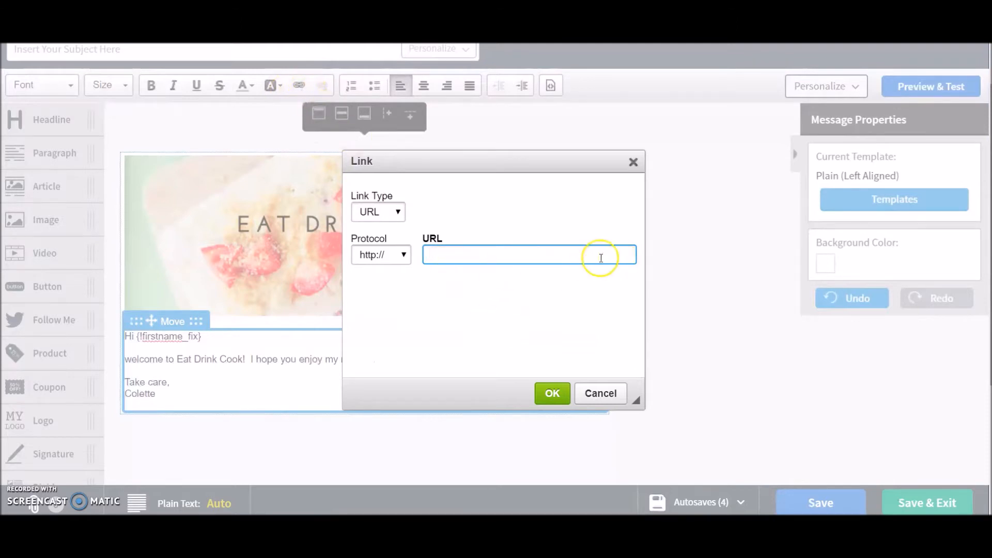
left_click(552, 393)
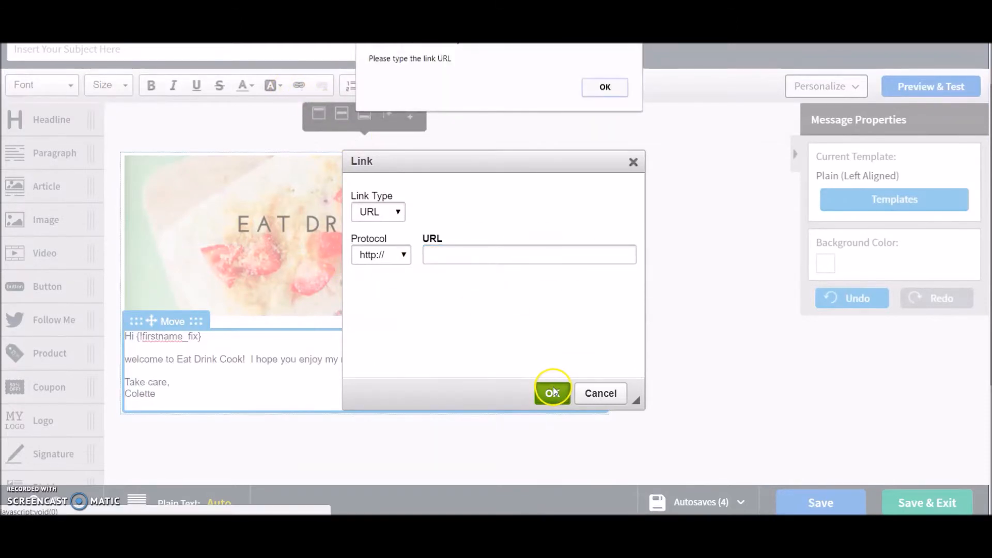
left_click(605, 87)
left_click(600, 393)
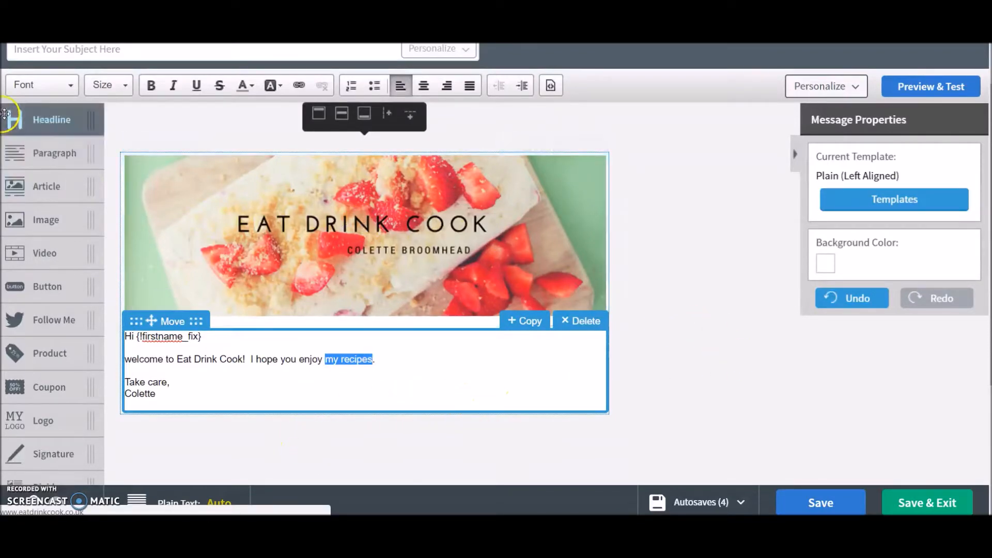
Enter the subject line "Welcome to Eat Drink Cook, " followed by the subscriber's First Name personalization field
scroll(159, 198, "up", 1)
left_click(56, 101)
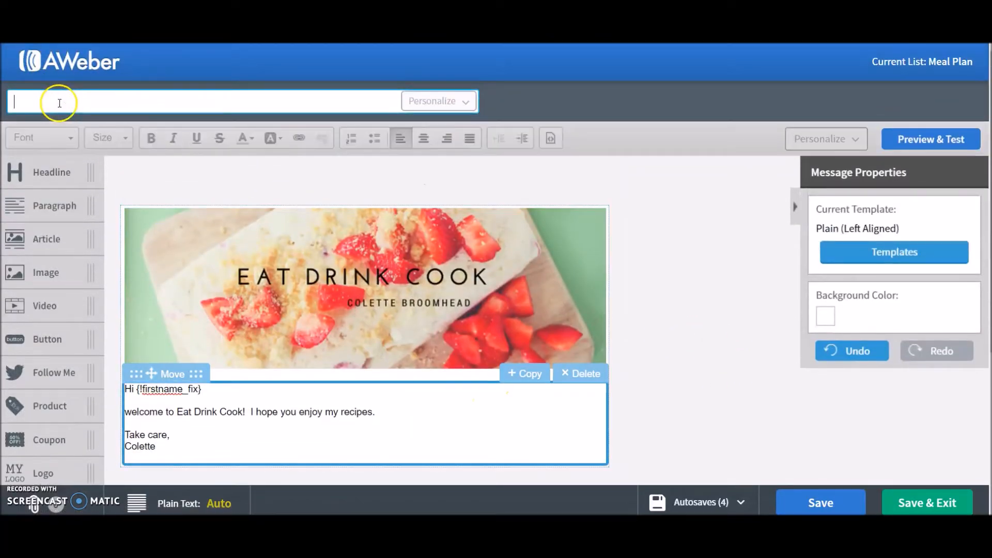
type("We")
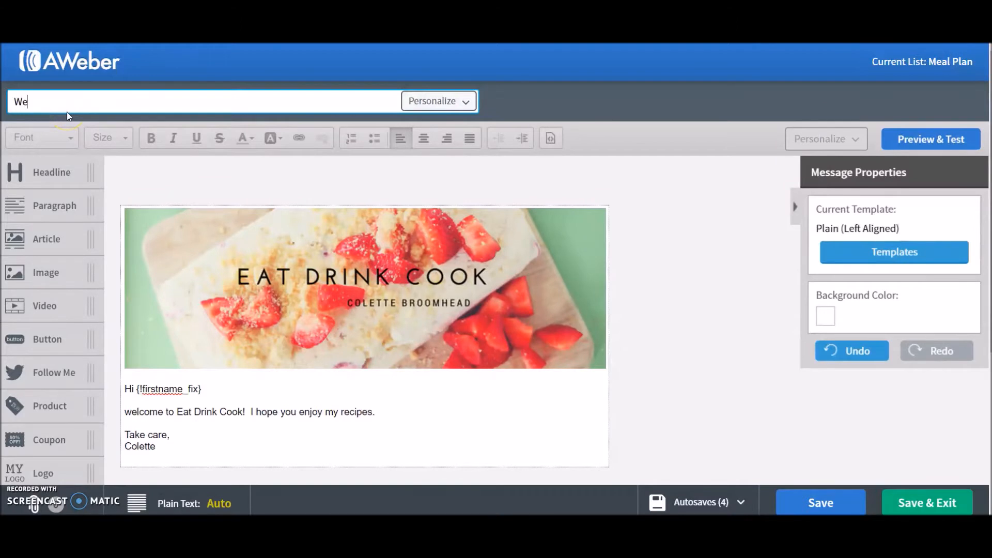
type("lcome to Eat")
left_click(446, 101)
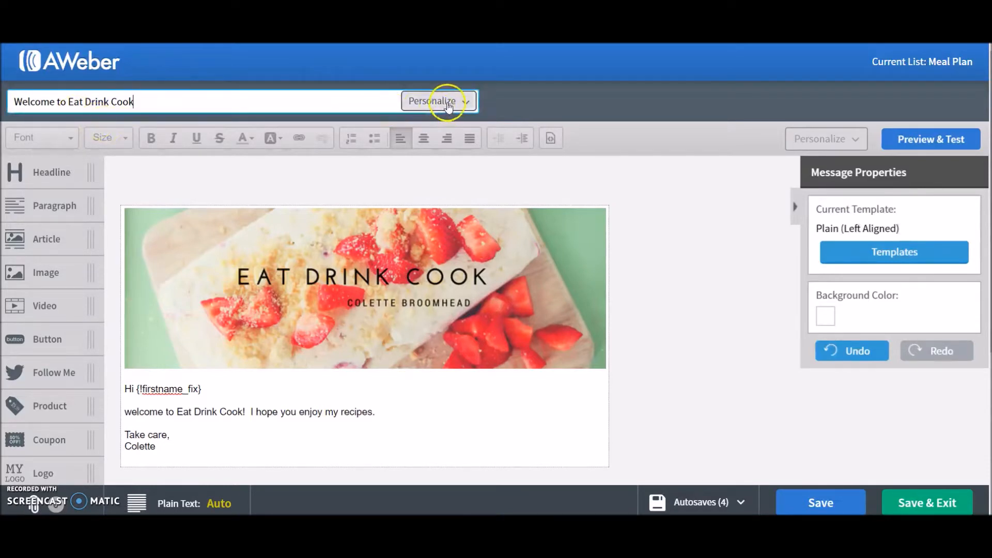
left_click(164, 101)
type("Drink Cook,")
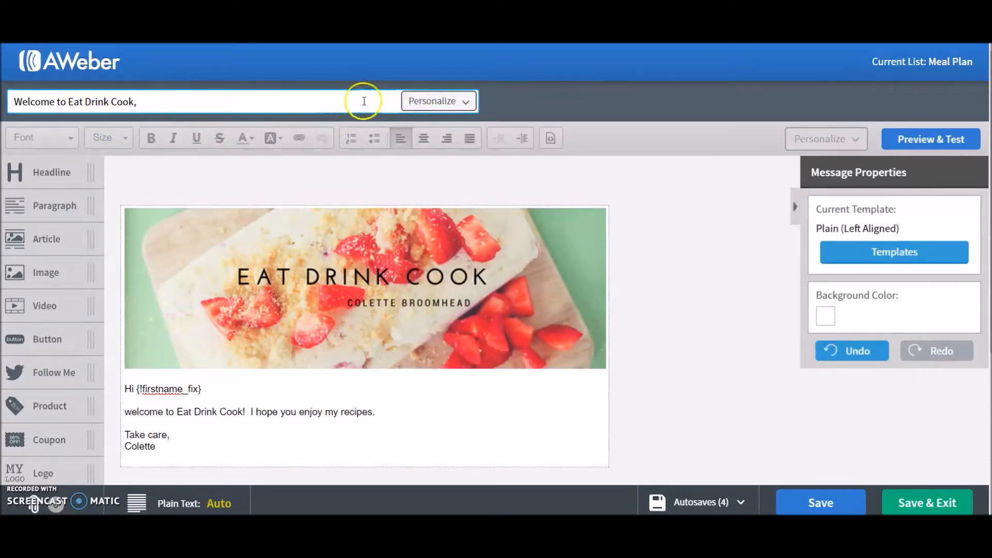
left_click(436, 101)
left_click(462, 189)
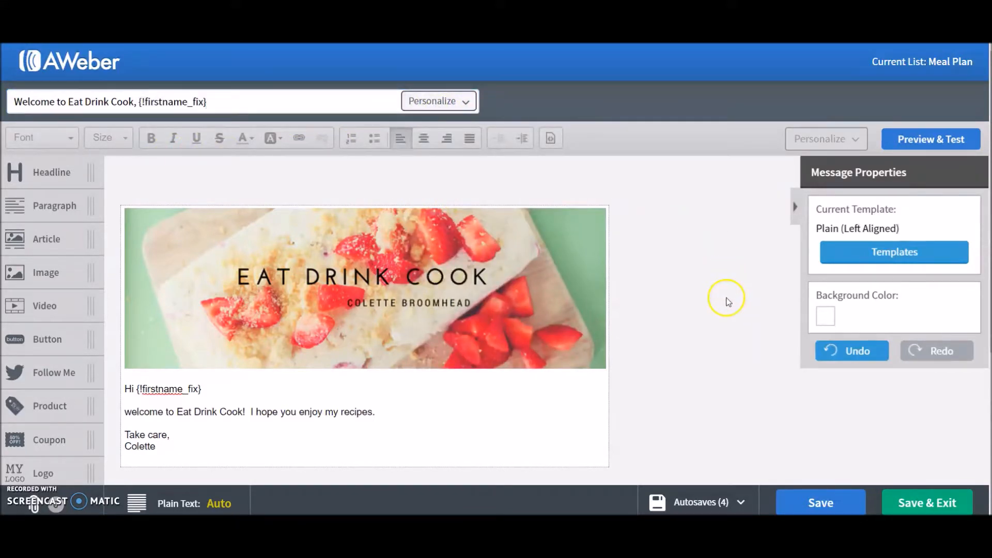
Preview the welcome email, then save it and exit the builder
scroll(724, 310, "down", 2)
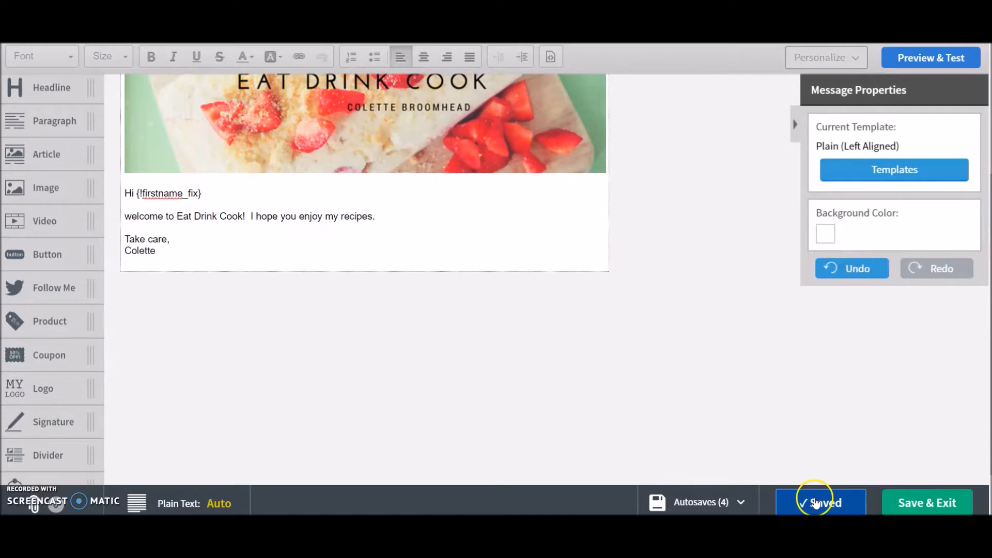
scroll(727, 364, "up", 2)
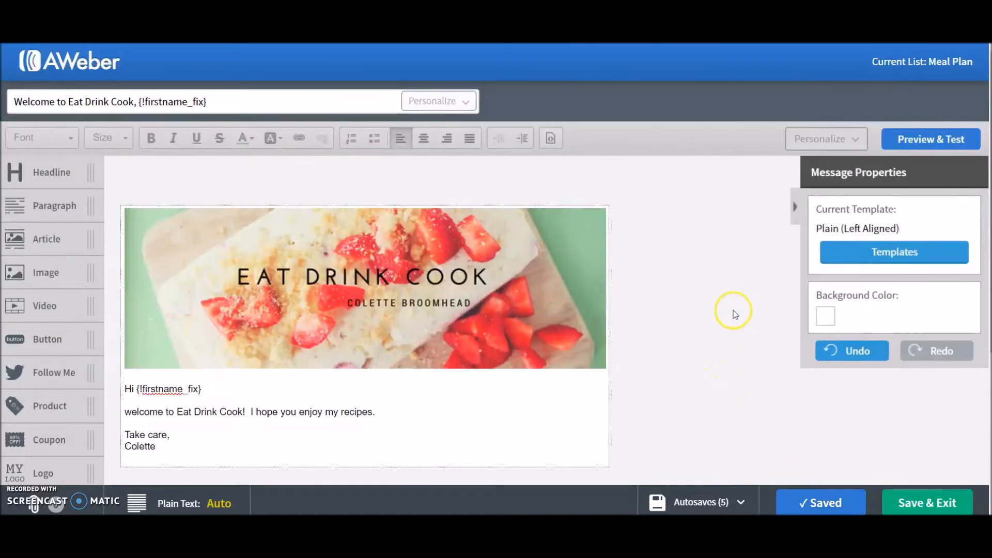
left_click(959, 147)
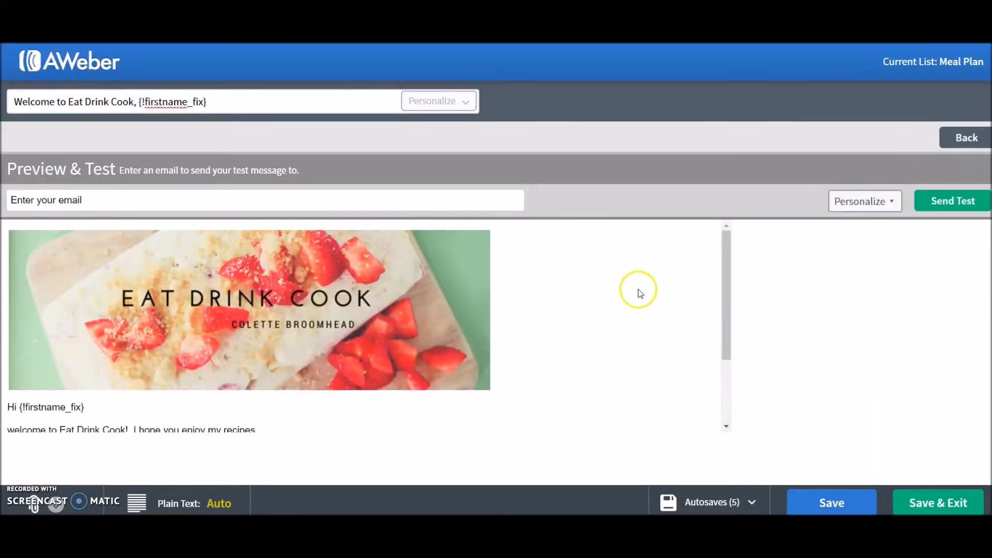
scroll(403, 364, "down", 3)
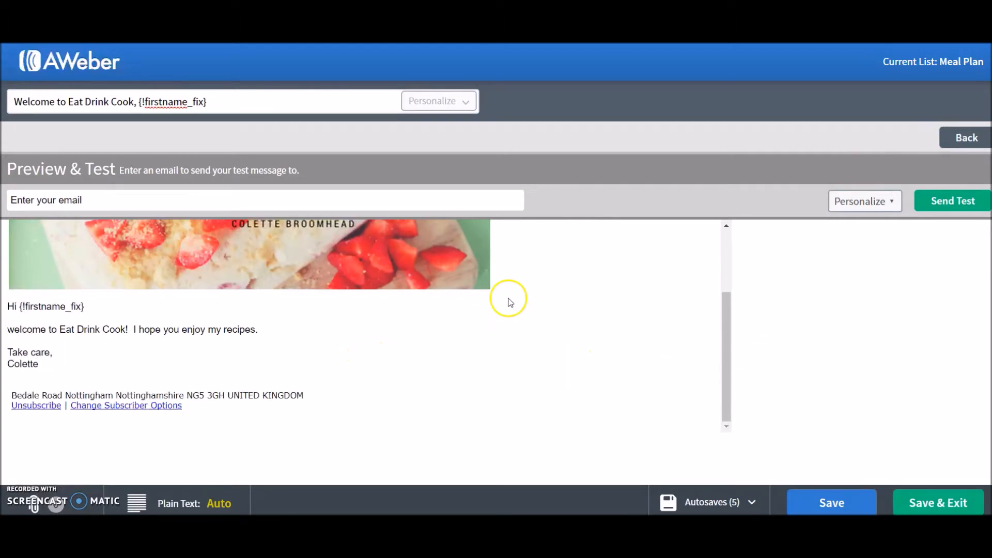
scroll(465, 299, "up", 3)
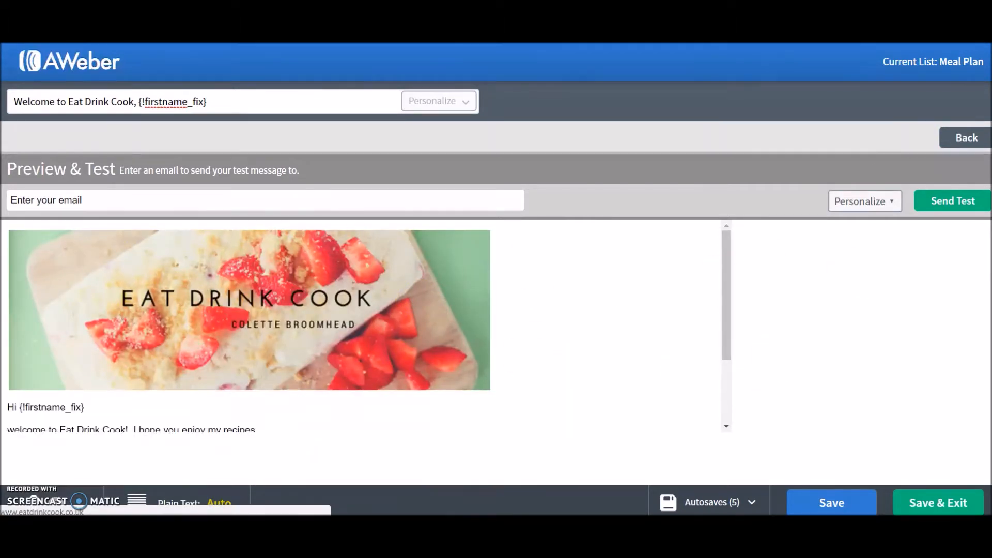
left_click(43, 204)
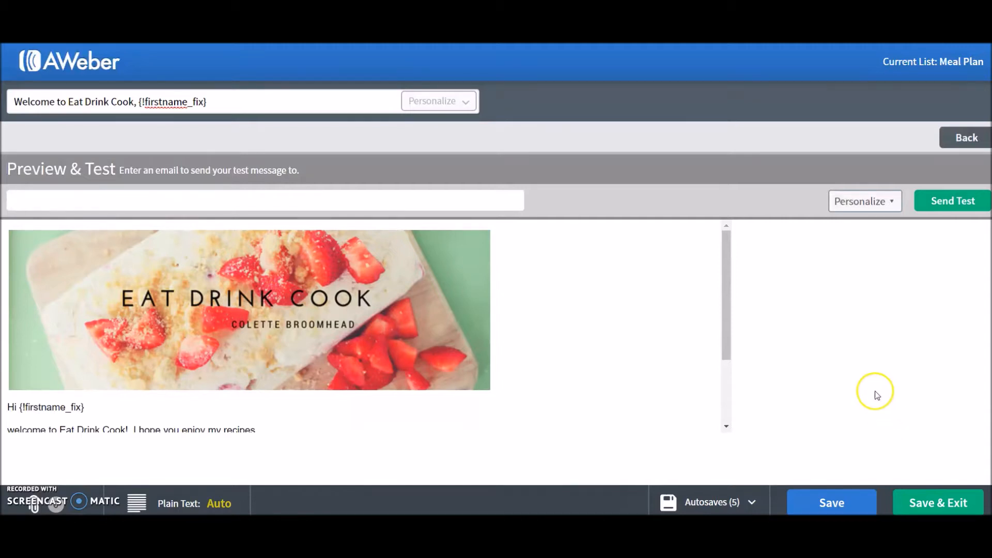
left_click(931, 508)
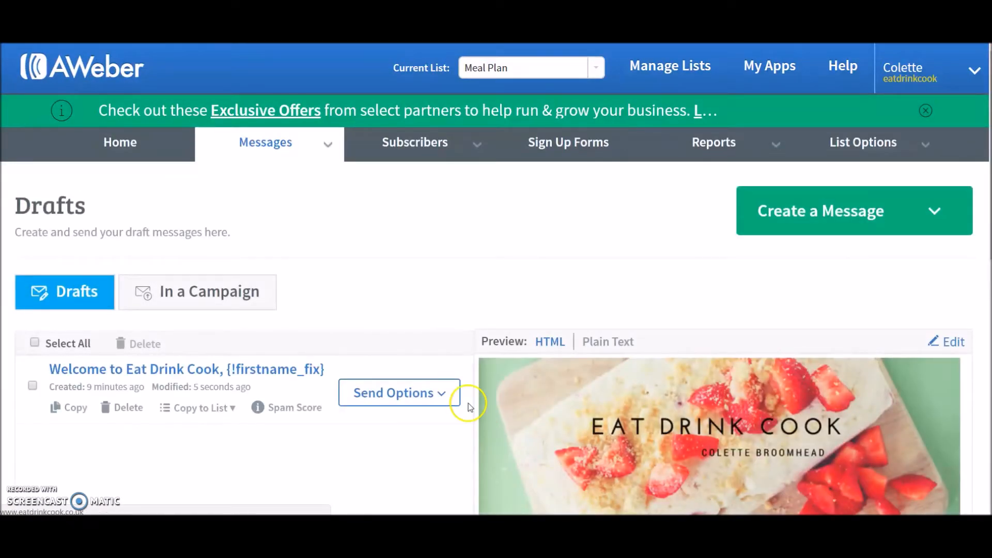
Add the welcome message draft to the follow up series as the first message
scroll(383, 414, "down", 4)
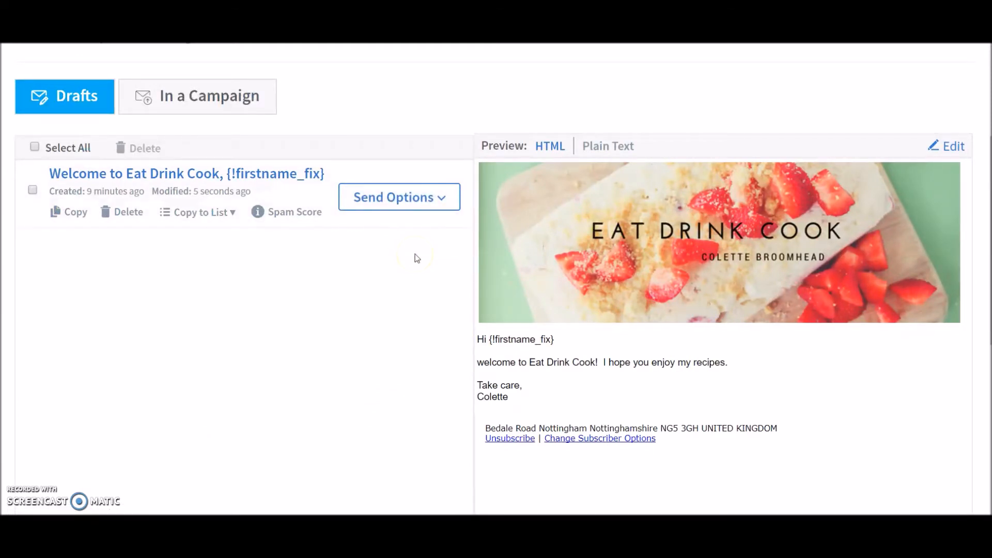
left_click(444, 201)
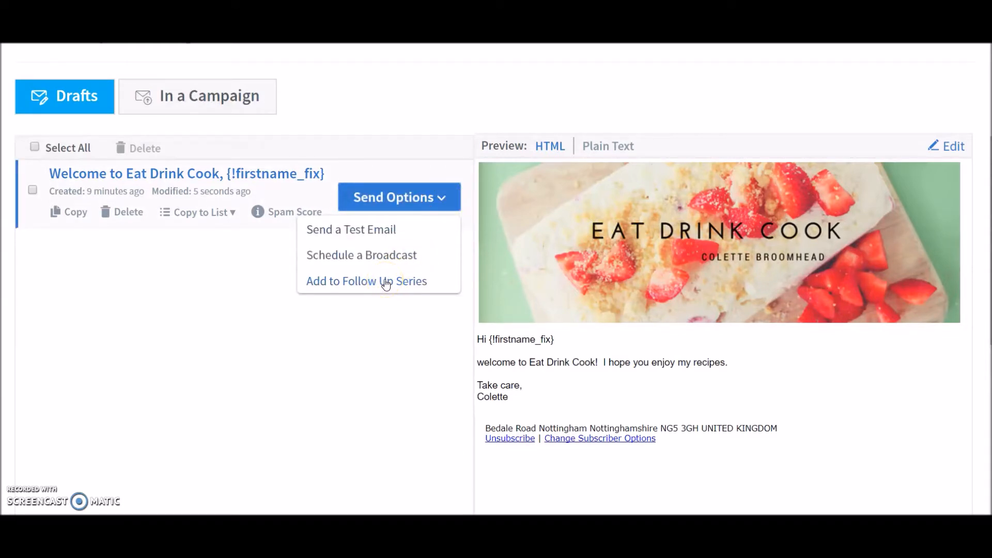
left_click(386, 282)
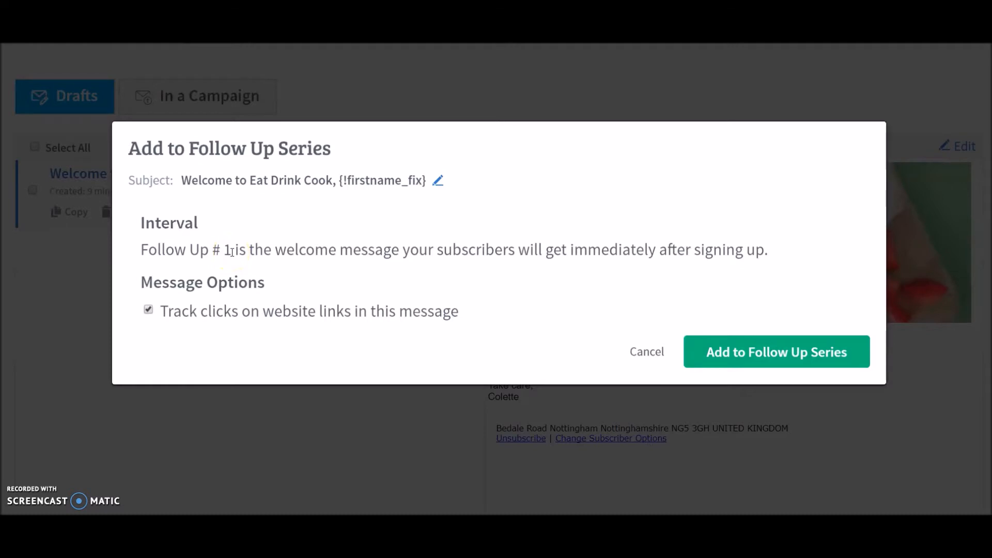
left_click(759, 349)
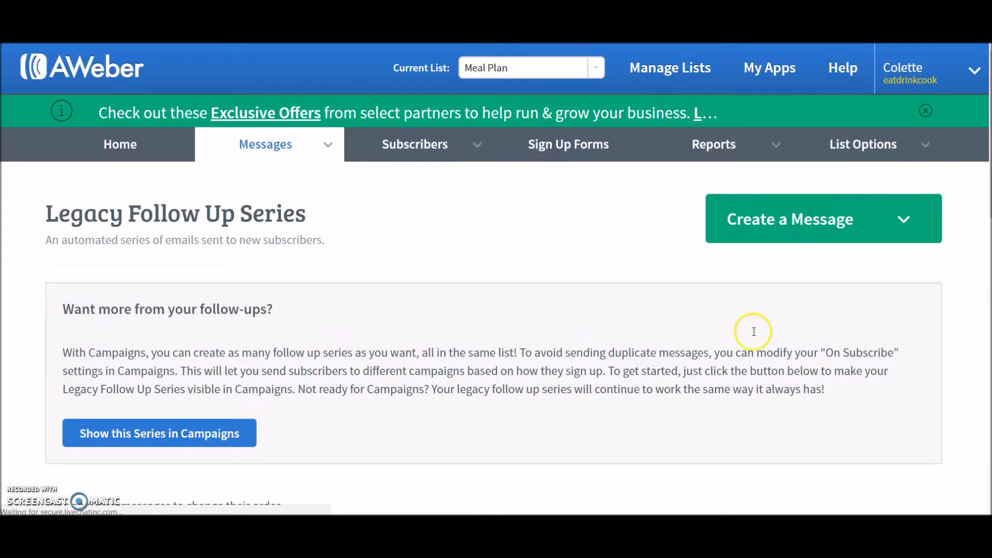
Create a new drag-and-drop message and add the sign-off "Love" with the author's first name below the default text
left_click(905, 218)
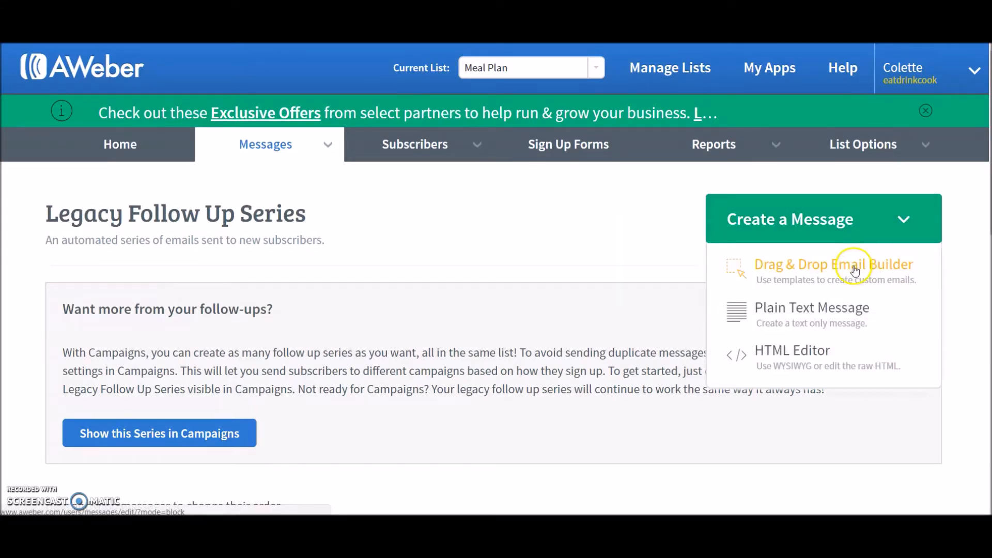
left_click(854, 268)
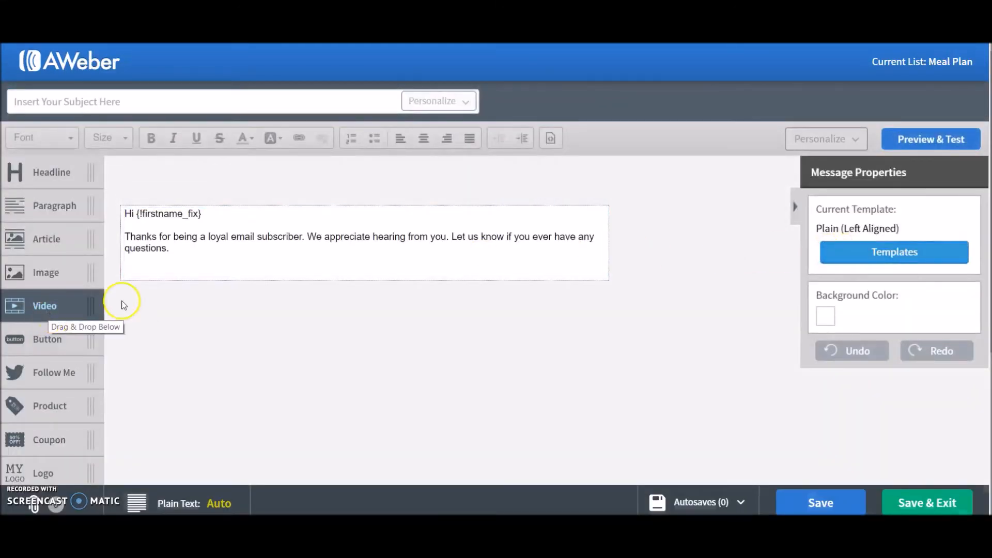
mouse_move(190, 271)
left_click(188, 252)
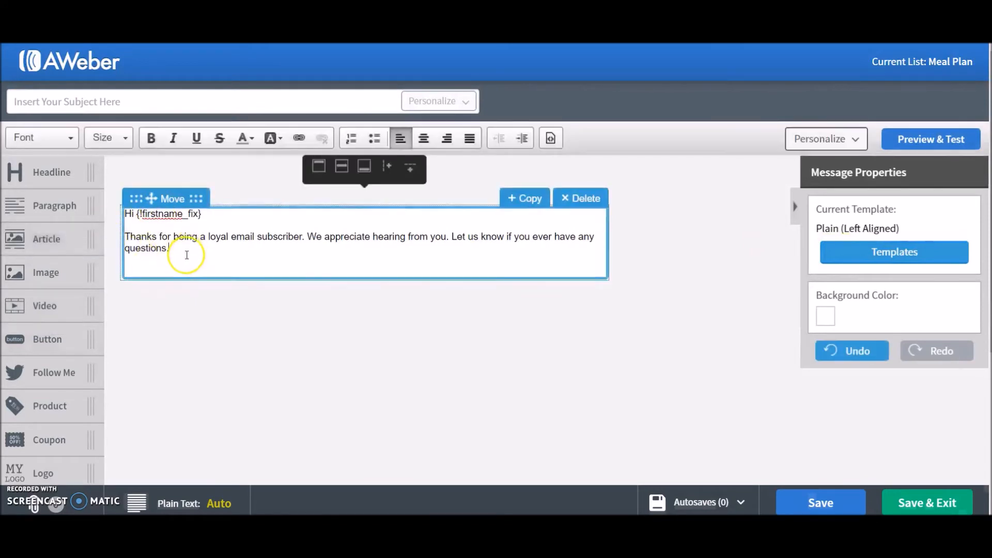
key("Return")
type("Love Colette")
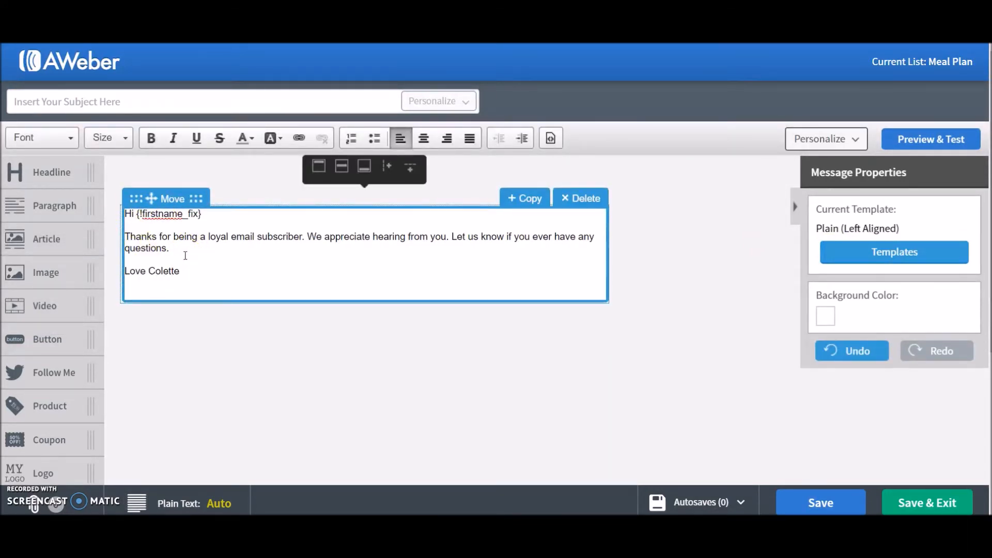
Enter the subject line "All about me" and save and exit the message
left_click(323, 266)
left_click(803, 499)
left_click(627, 414)
left_click(53, 101)
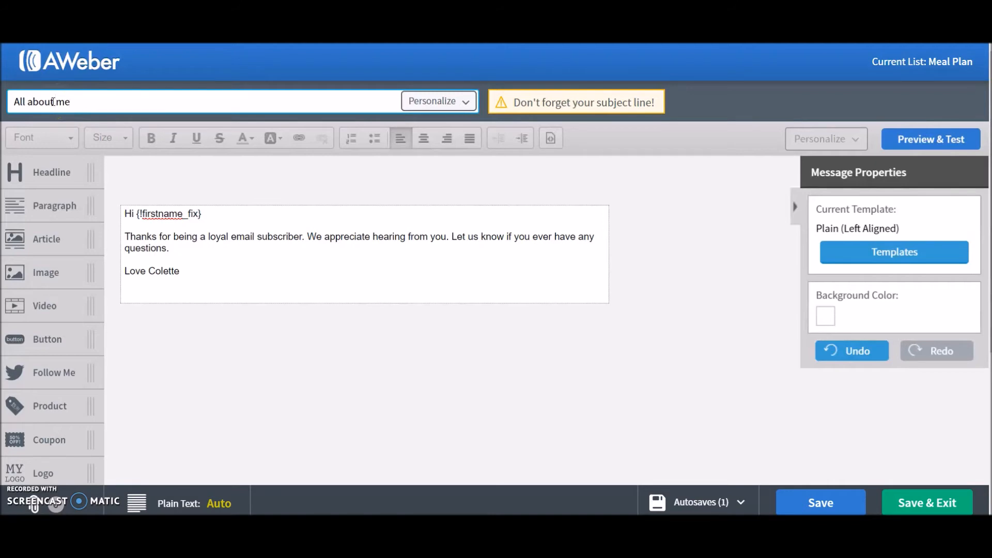
left_click(411, 223)
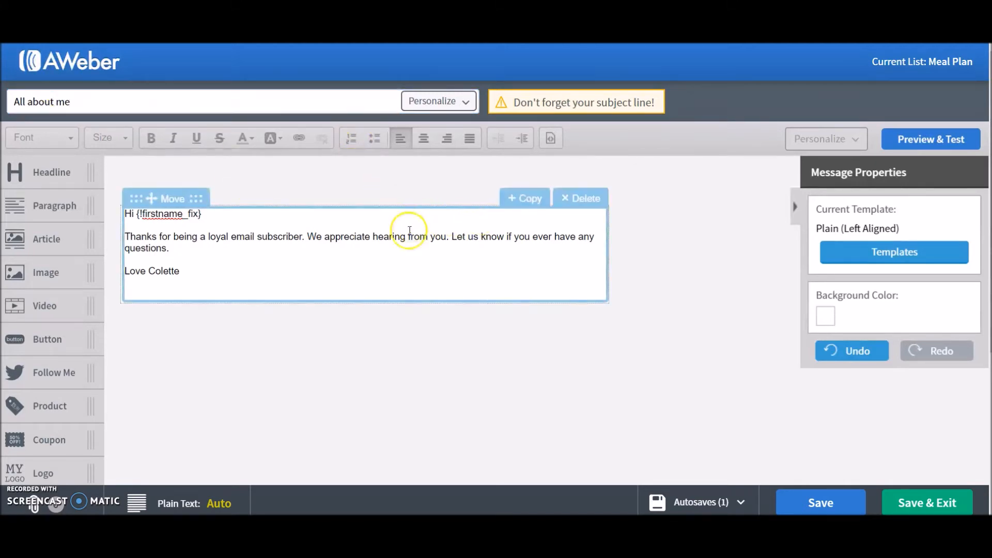
left_click(466, 341)
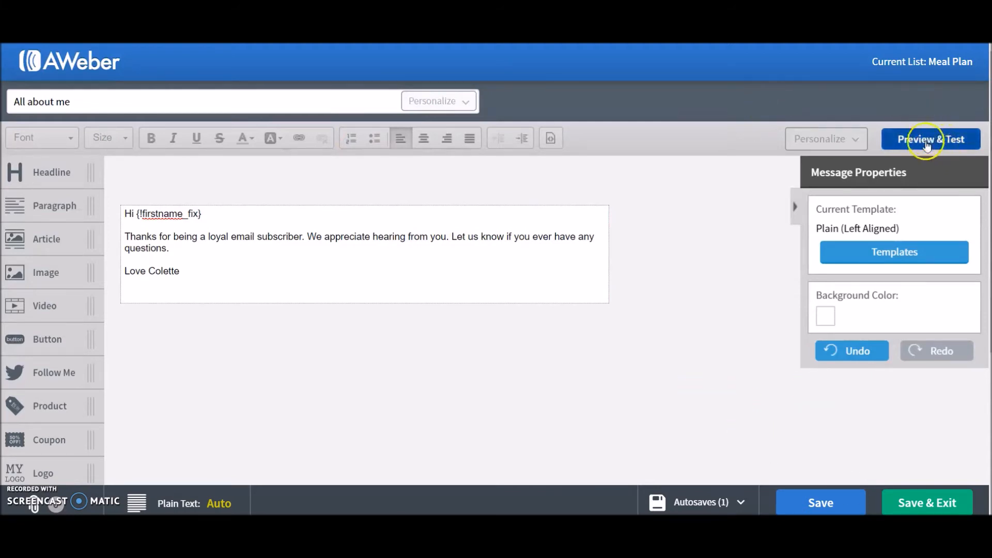
left_click(944, 509)
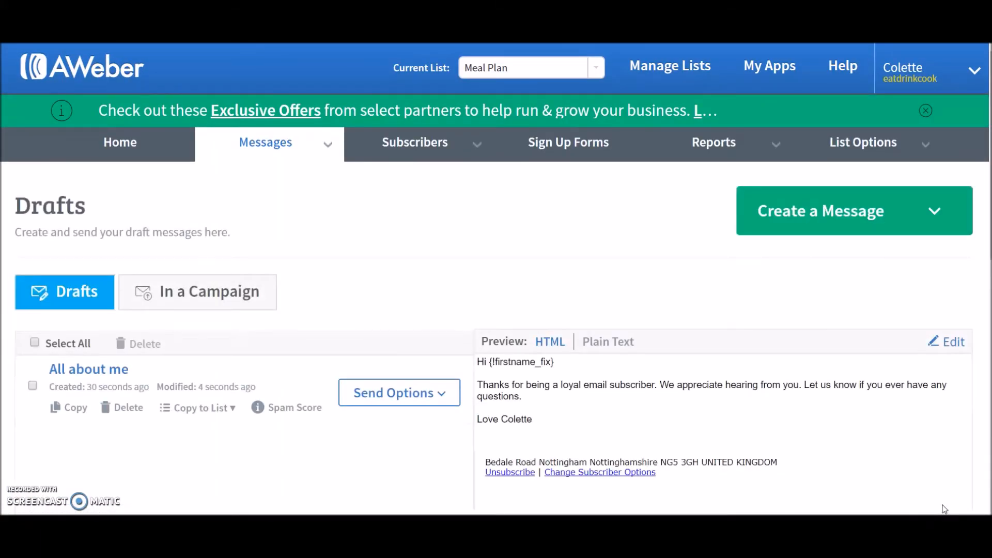
Add the "All about me" draft to the follow up series, sent 2 days after the previous message
scroll(386, 230, "down", 3)
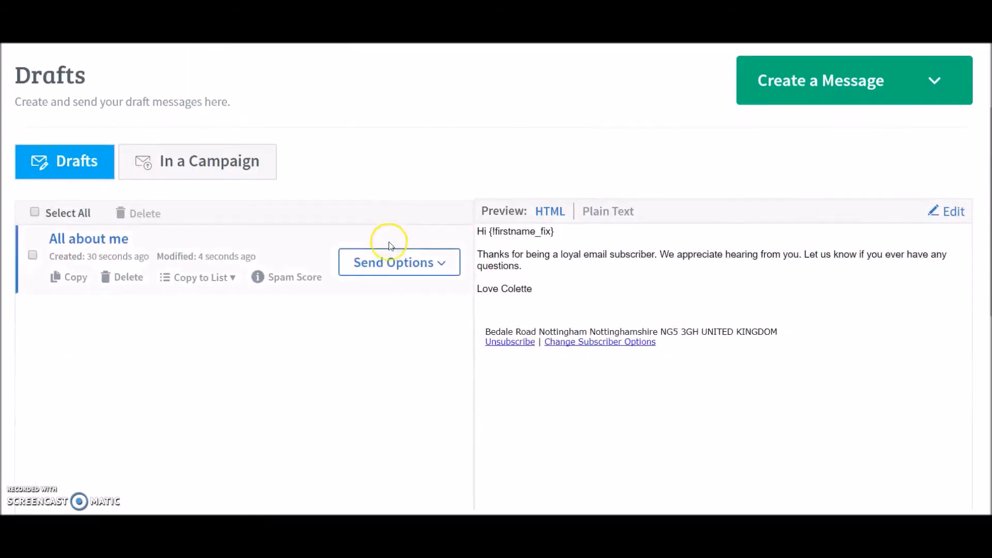
left_click(438, 264)
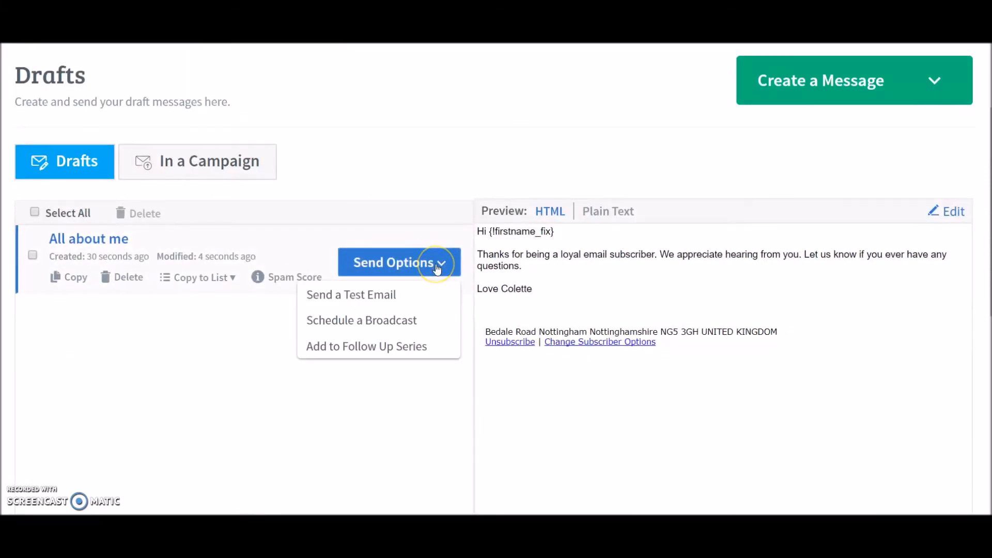
left_click(345, 346)
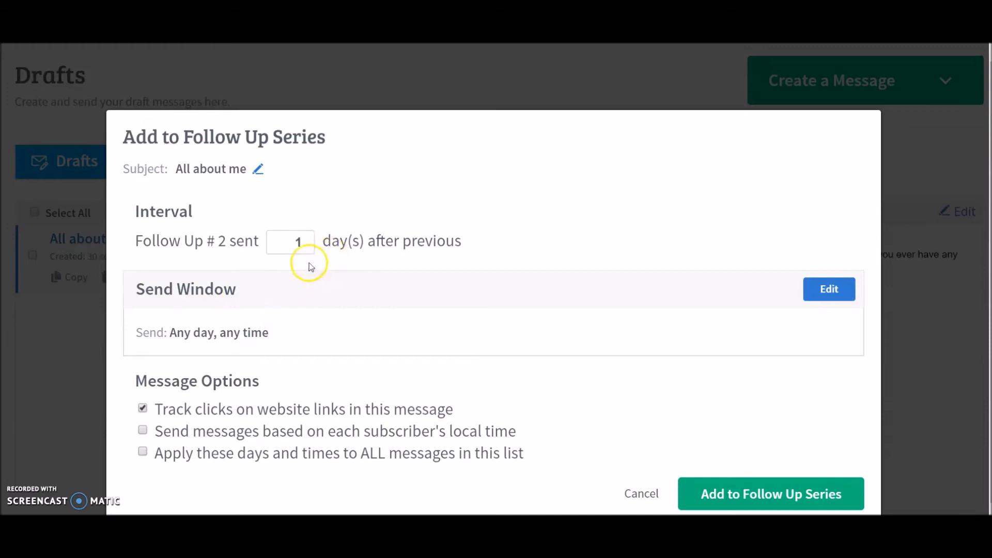
left_click(308, 241)
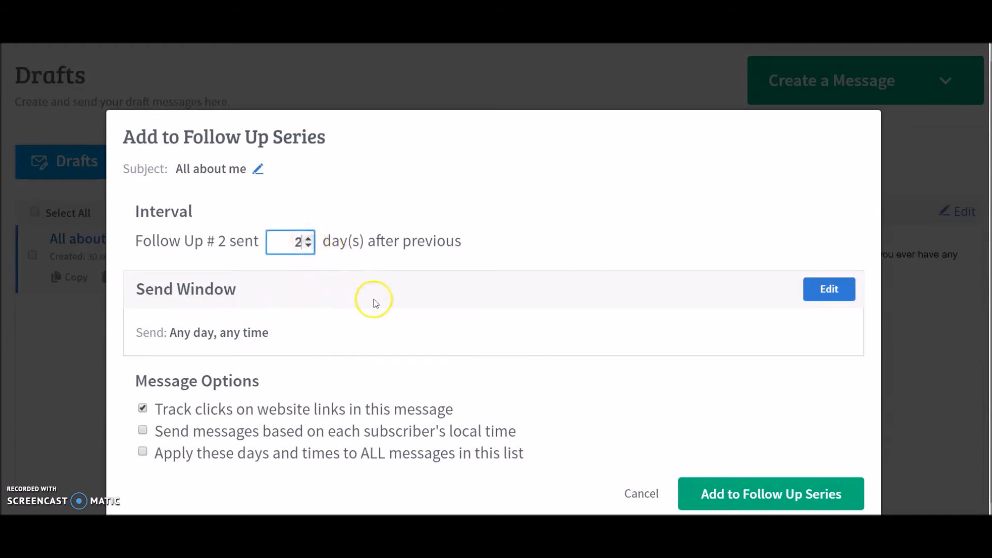
left_click(773, 495)
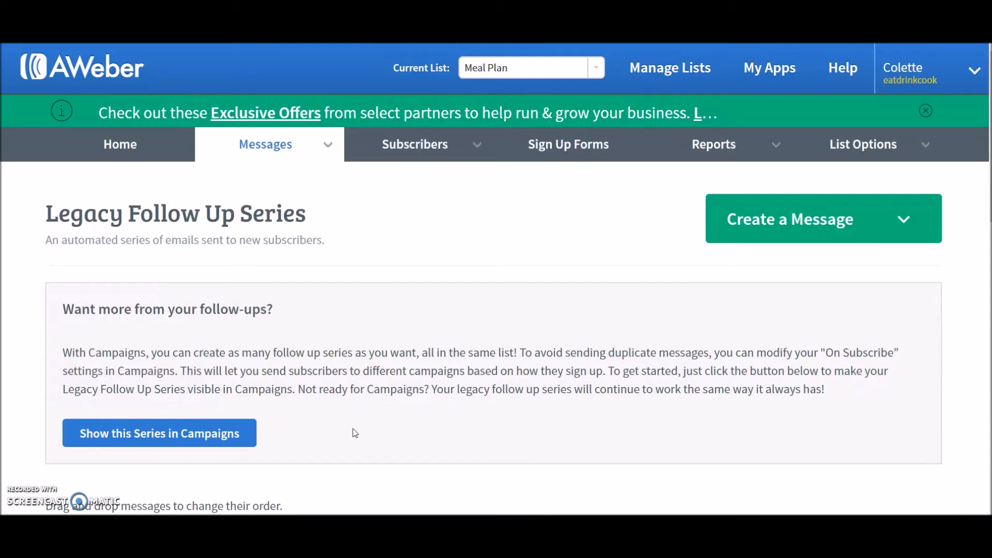
Create another message with the Drag & Drop Email Builder
left_click(345, 424)
left_click(380, 327)
left_click(909, 223)
left_click(813, 269)
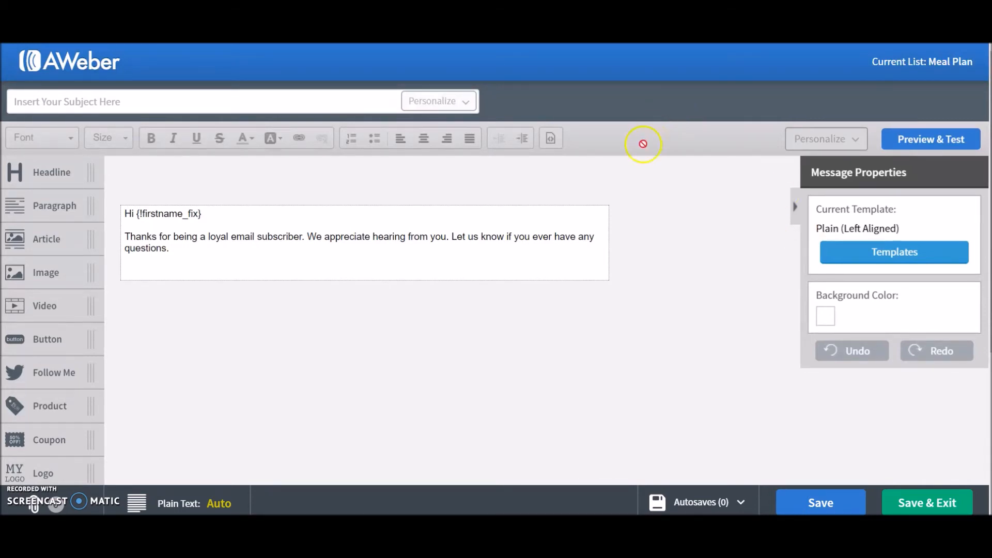
Add the sign-off "Love" followed by the author's first name below the default message text
left_click(177, 250)
key("Return")
key("Return")
type("Love Colette")
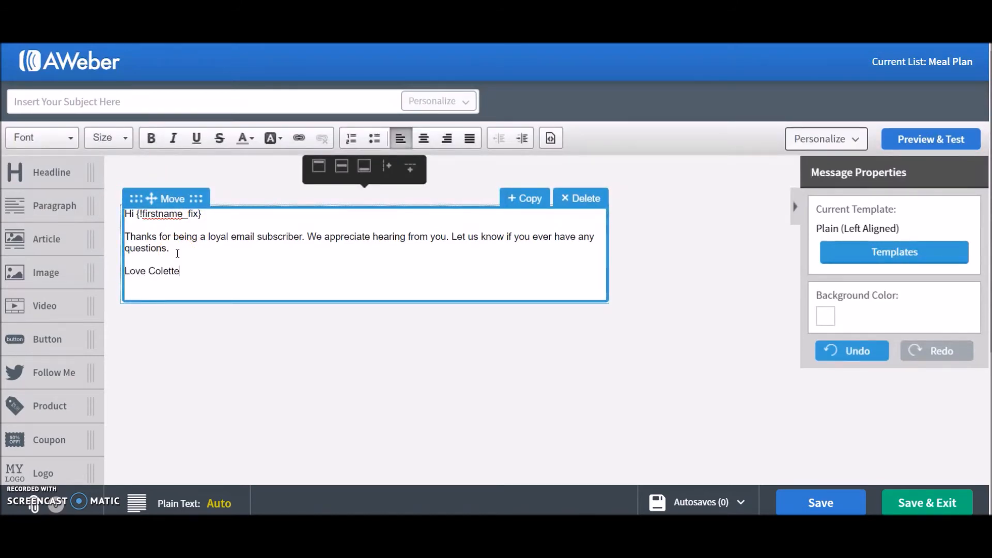
Replace the default body paragraph with "Check out my new post."
left_click_drag(177, 251, 124, 239)
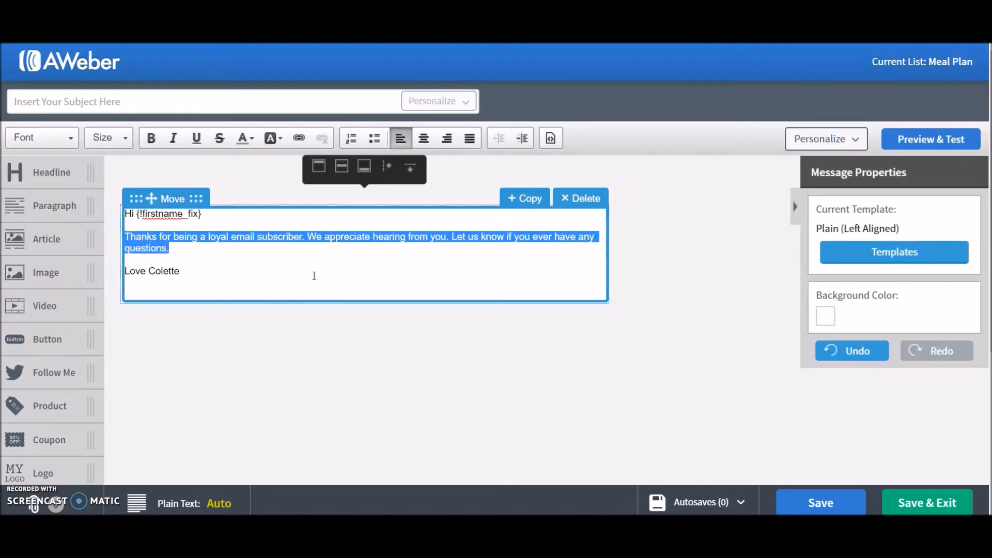
type("Check out my")
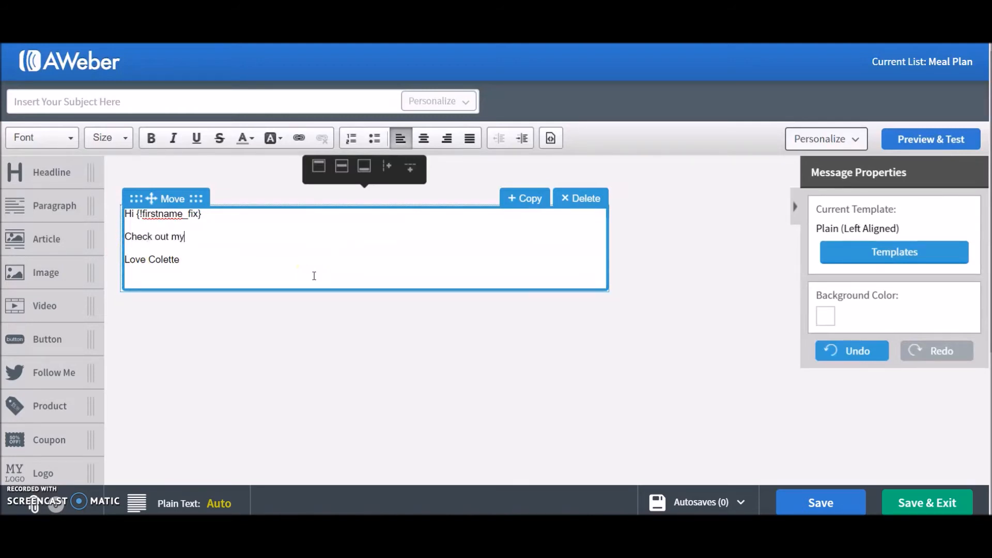
type(".")
Try to add a link to the word "post" without entering a URL
left_click_drag(228, 237, 207, 239)
left_click(297, 139)
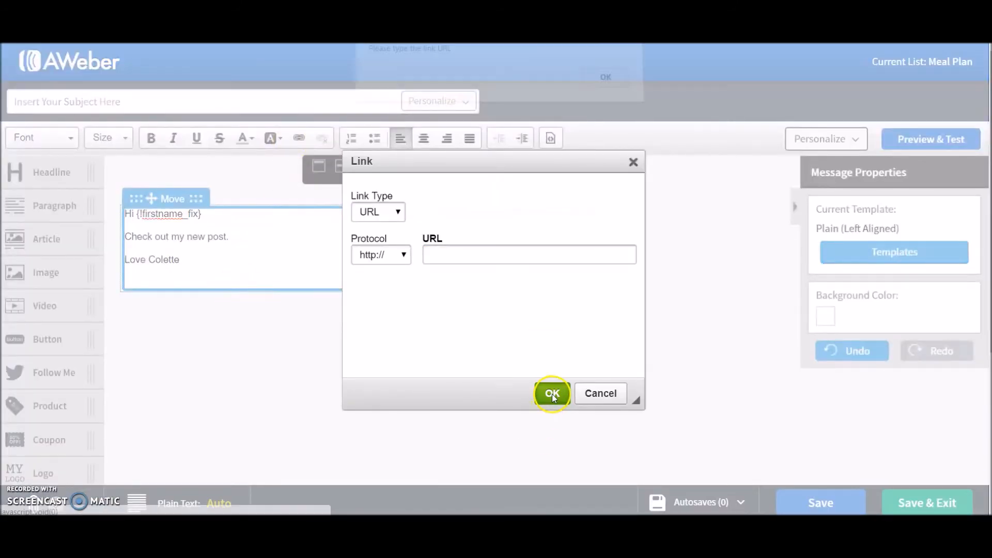
left_click(552, 393)
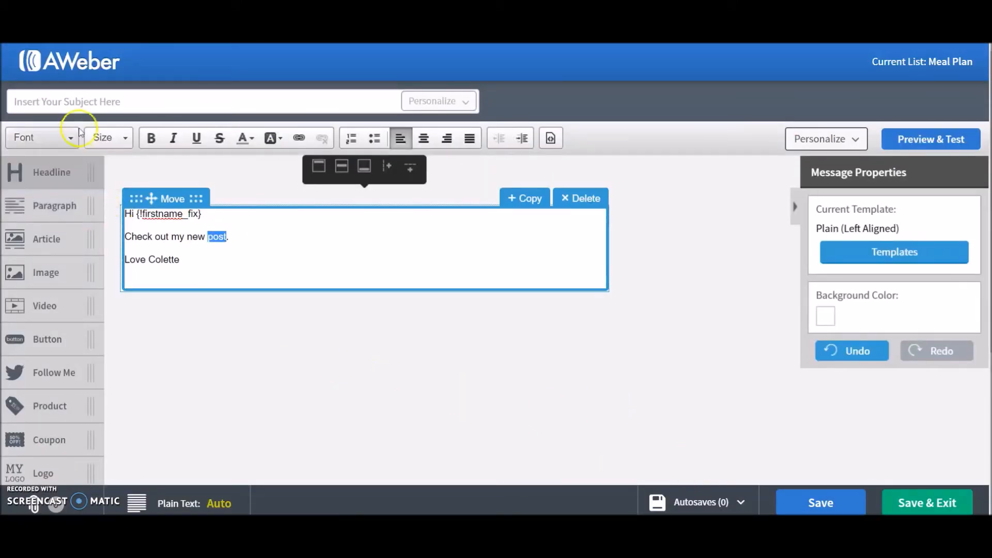
Enter the subject line "My new post", then save and exit the message
left_click(86, 102)
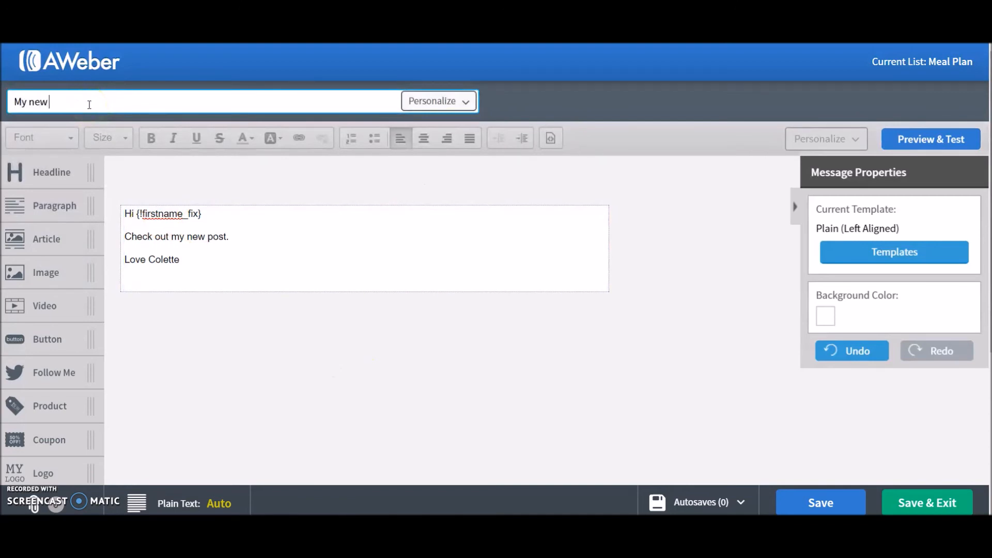
left_click(239, 326)
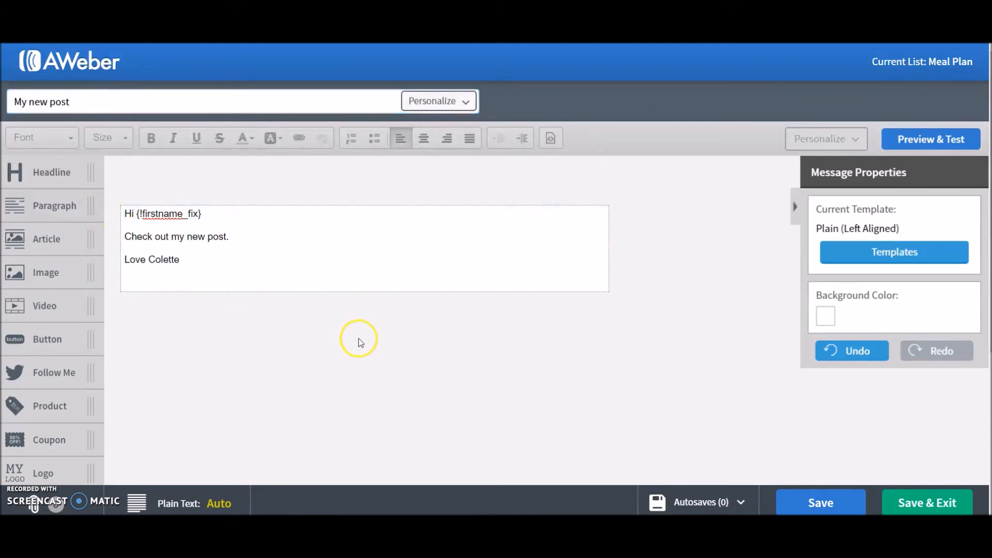
left_click(839, 495)
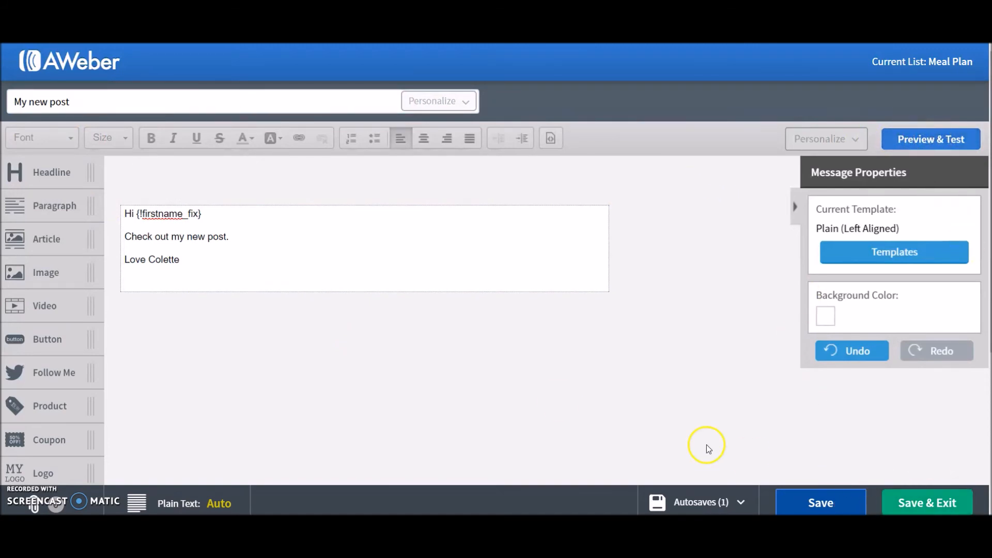
left_click(922, 505)
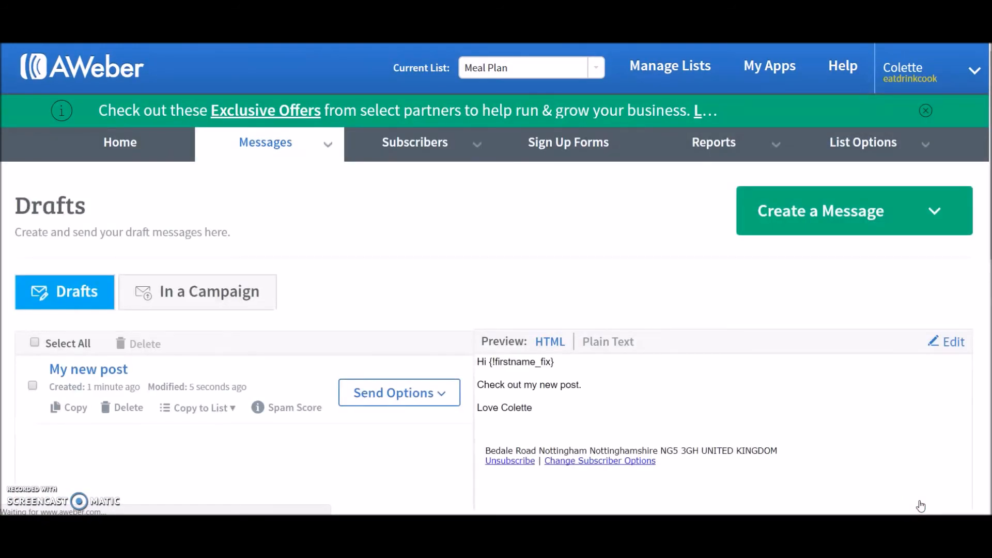
Start scheduling the "My new post" draft as a broadcast and apply the recipient settings including the dummy list
scroll(409, 202, "down", 3)
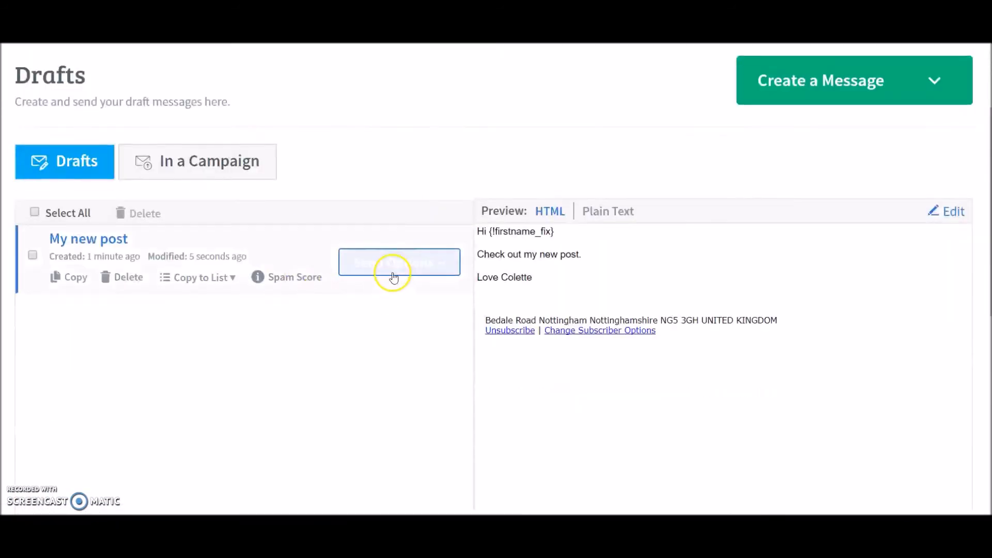
left_click(419, 262)
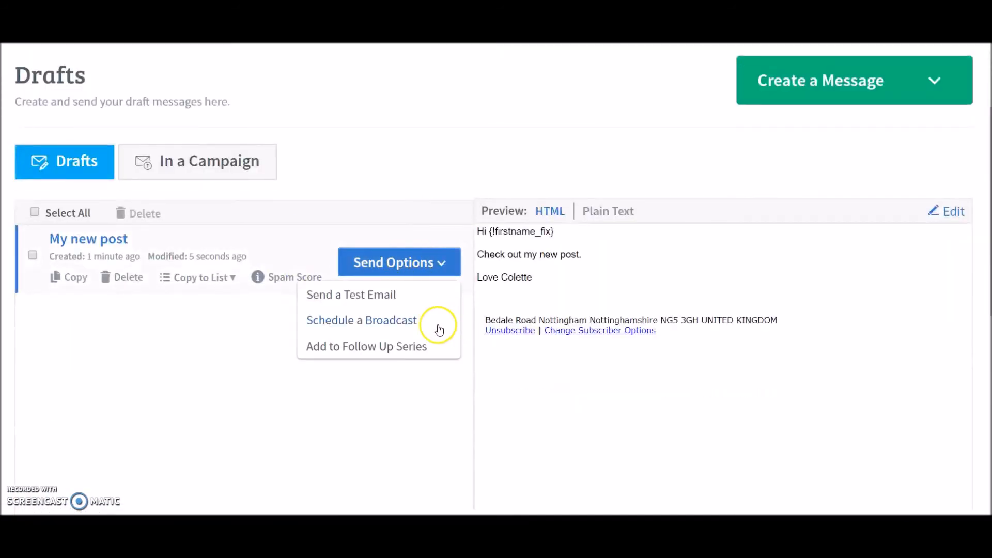
left_click(405, 324)
left_click(408, 323)
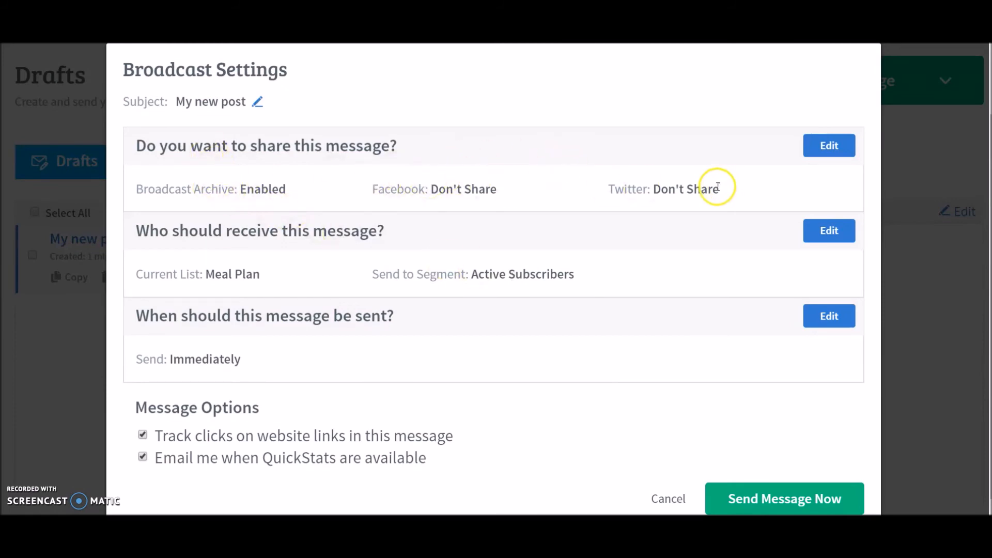
left_click(828, 230)
scroll(457, 251, "down", 3)
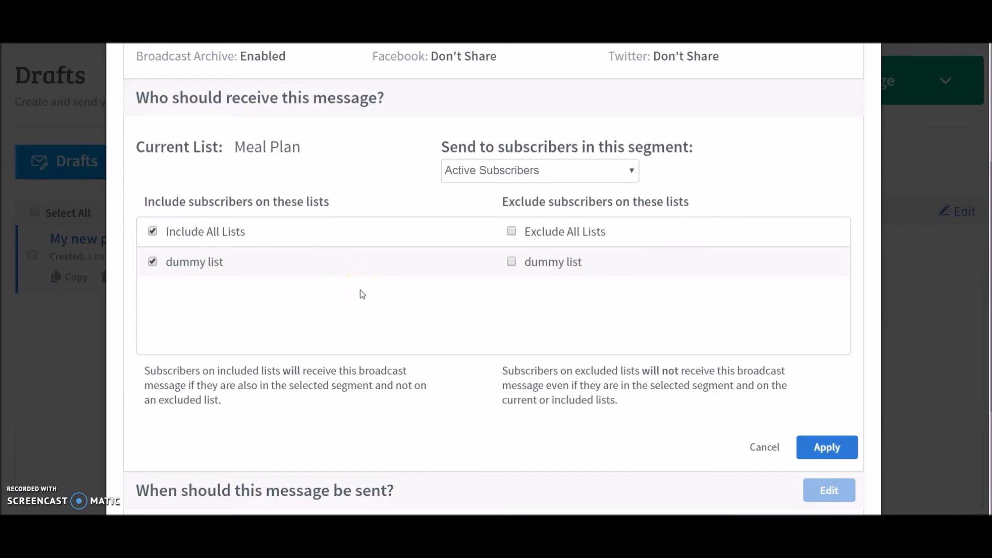
left_click(831, 449)
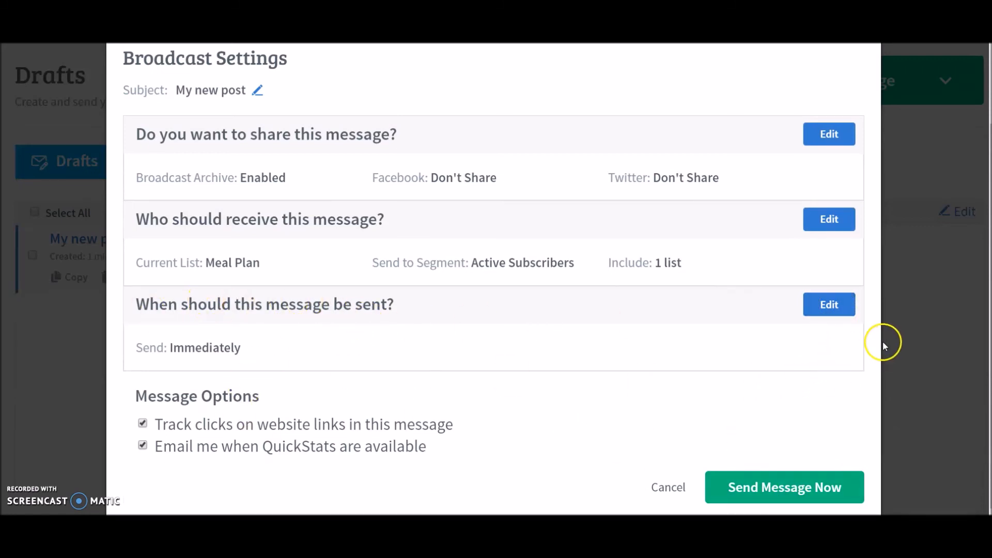
Set the broadcast send time to 10:00 am in the British Time (London) time zone
left_click(835, 305)
scroll(519, 292, "down", 2)
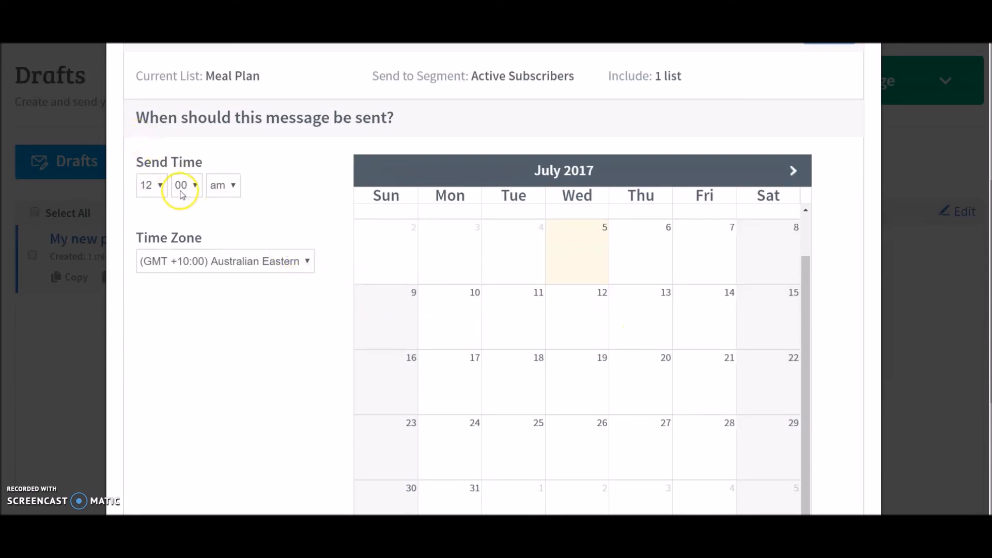
left_click(163, 187)
left_click(164, 187)
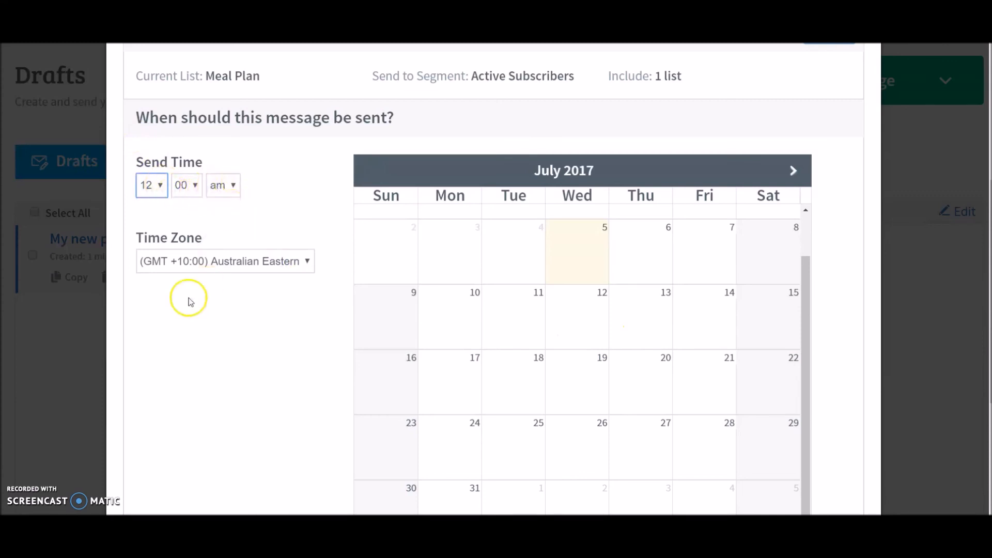
left_click(256, 261)
left_click(255, 261)
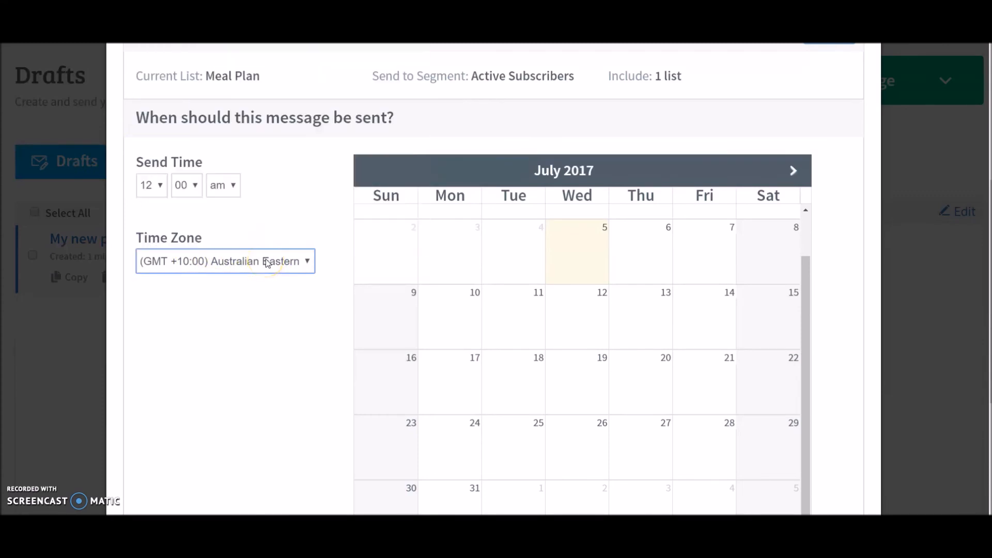
scroll(687, 343, "down", 5)
scroll(687, 337, "up", 5)
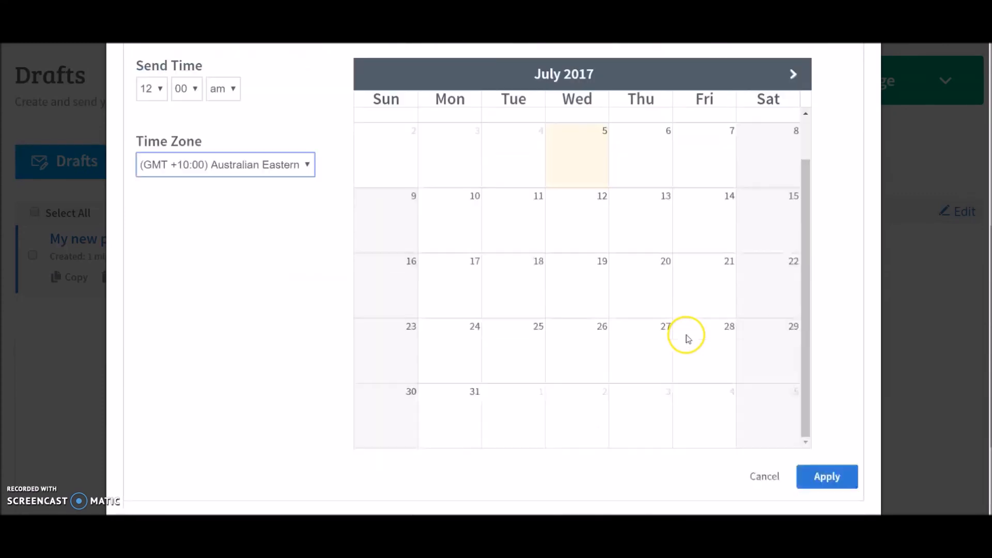
left_click(155, 154)
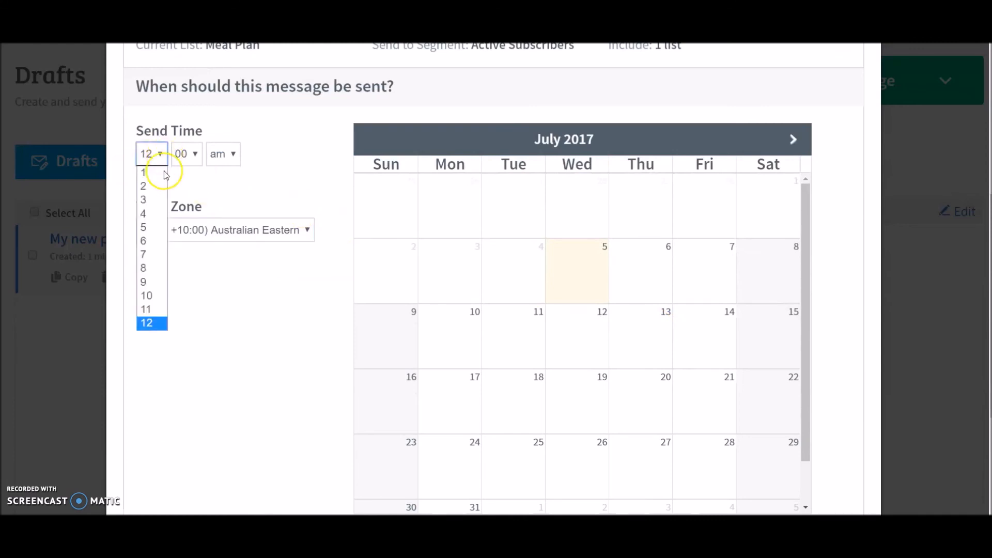
left_click(154, 296)
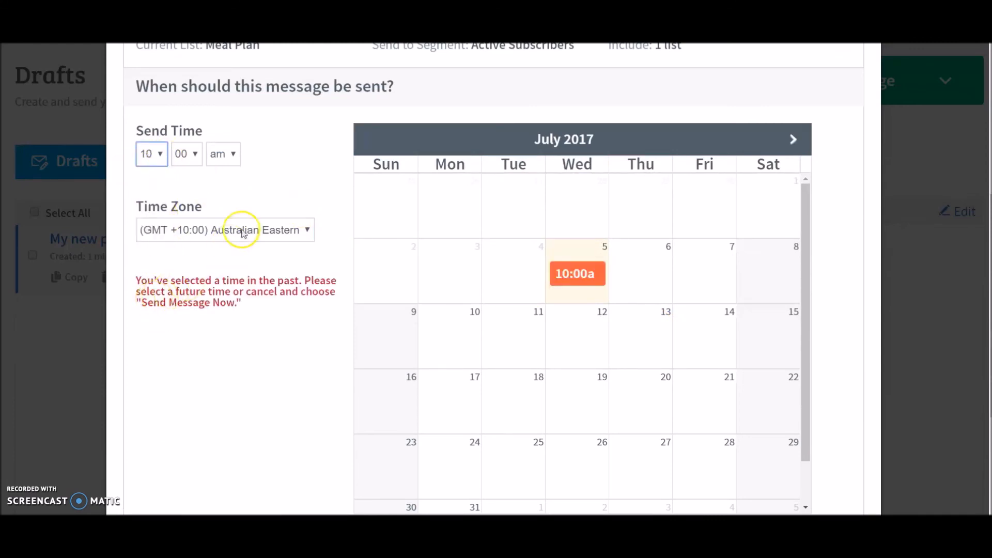
left_click(246, 229)
scroll(277, 343, "down", 10)
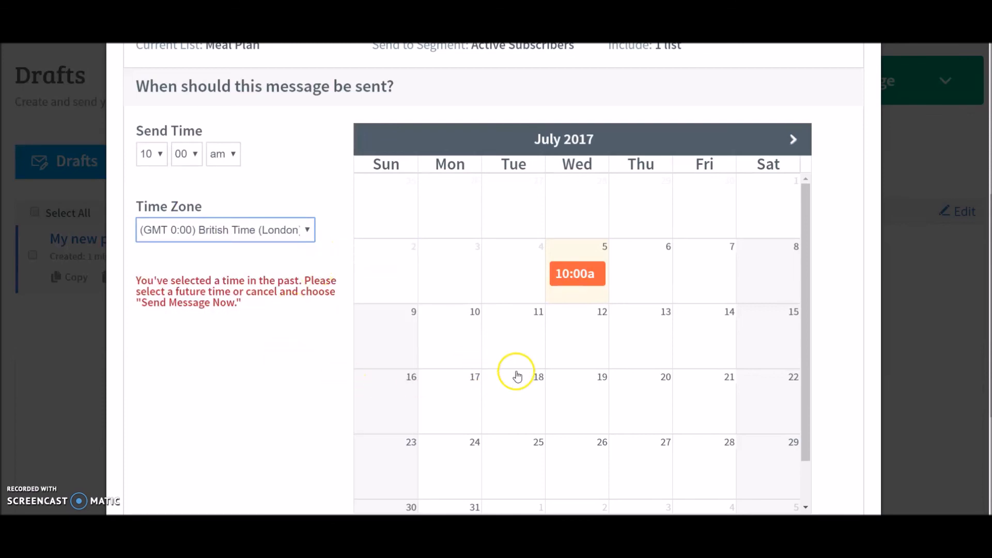
Pick Friday 7 July 2017 as the send date, apply it, and schedule the message
left_click(721, 276)
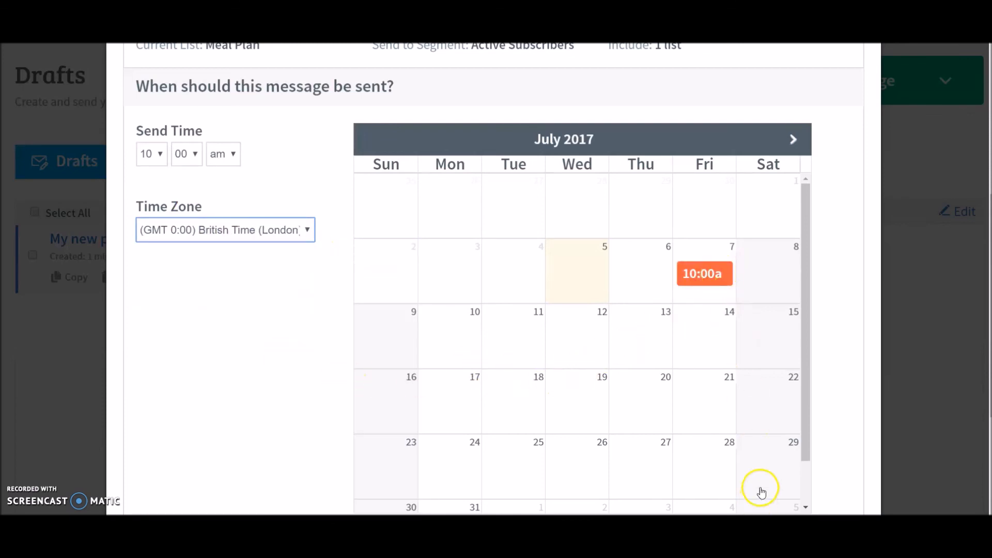
scroll(797, 439, "down", 4)
left_click(847, 413)
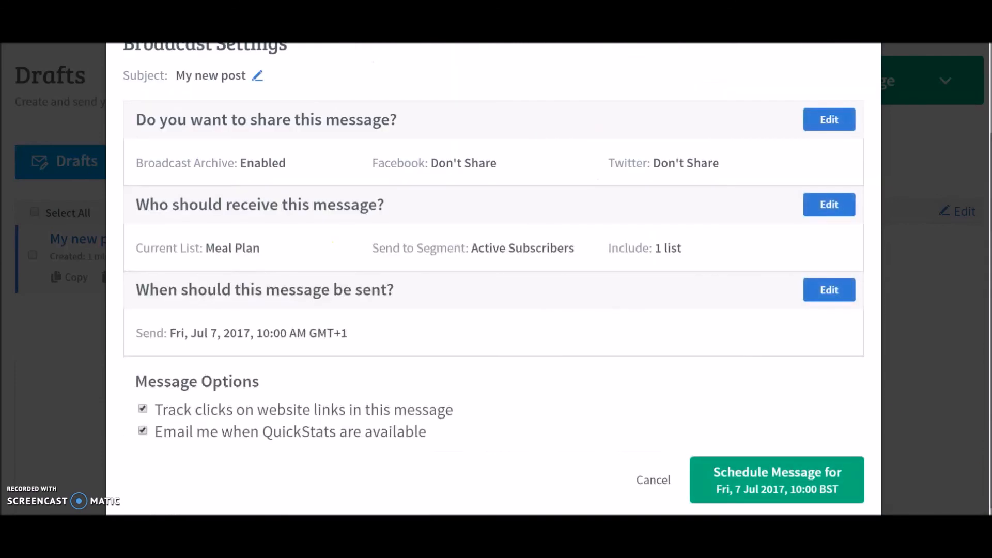
left_click(780, 474)
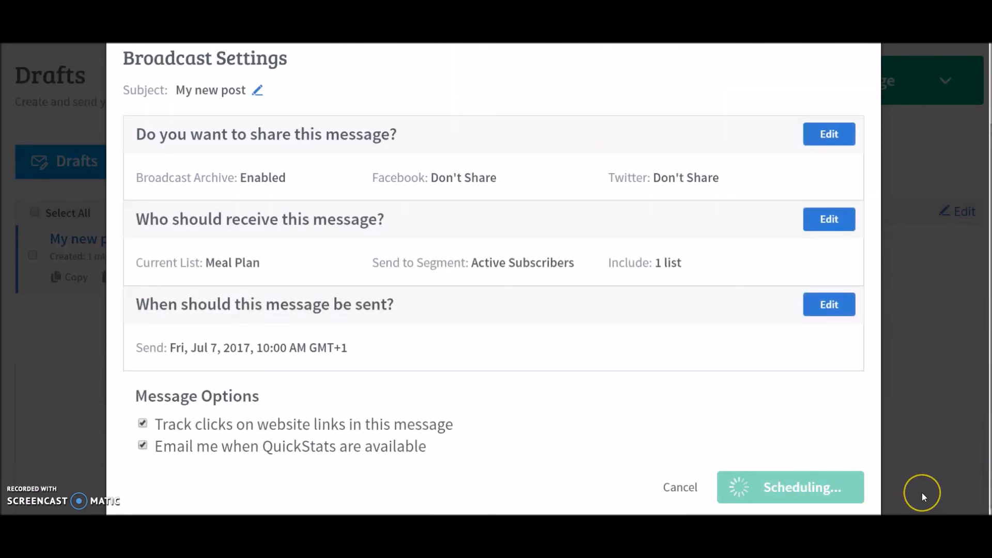